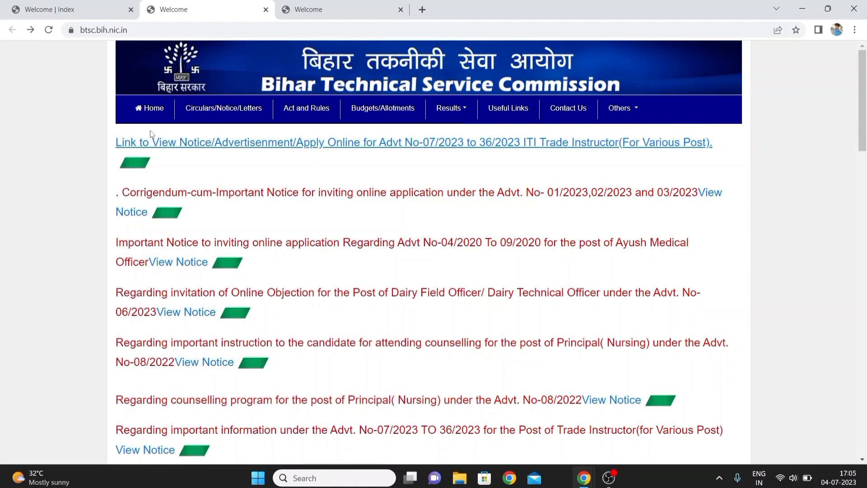
Open the Advt No-07/2023 to 36/2023 ITI Trade Instructor apply-online link and review the table of advertised posts
left_click(173, 144)
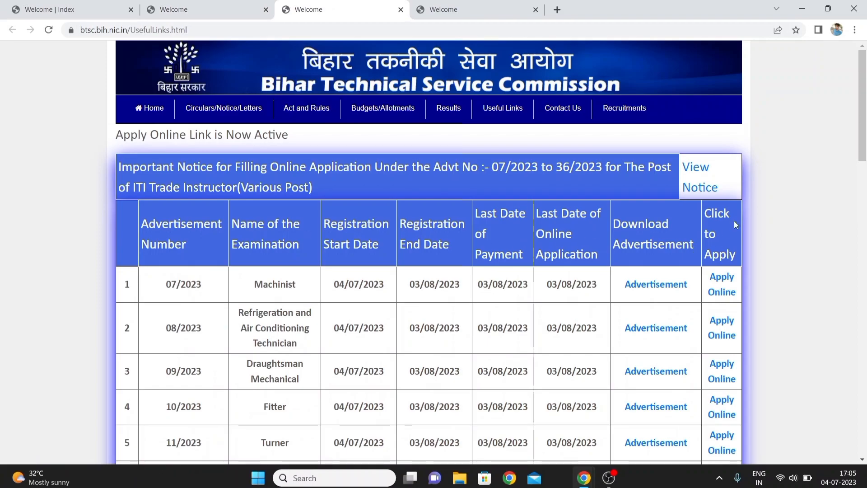
scroll(767, 226, "down", 1)
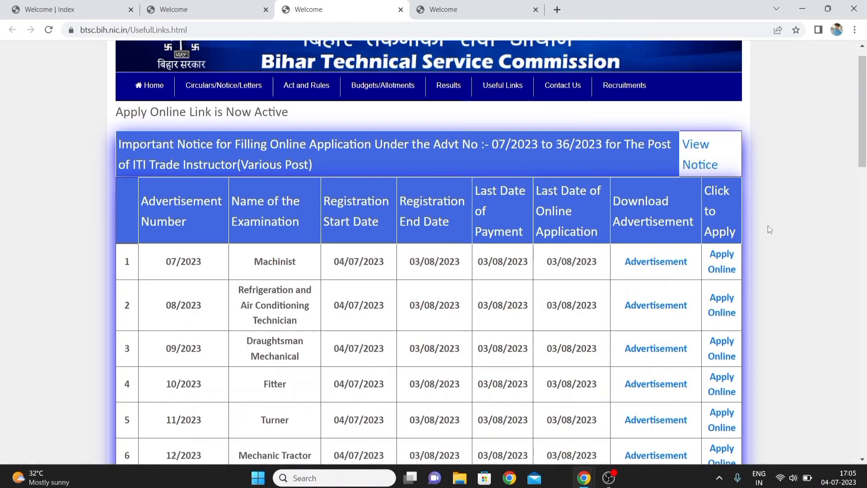
scroll(769, 229, "down", 4)
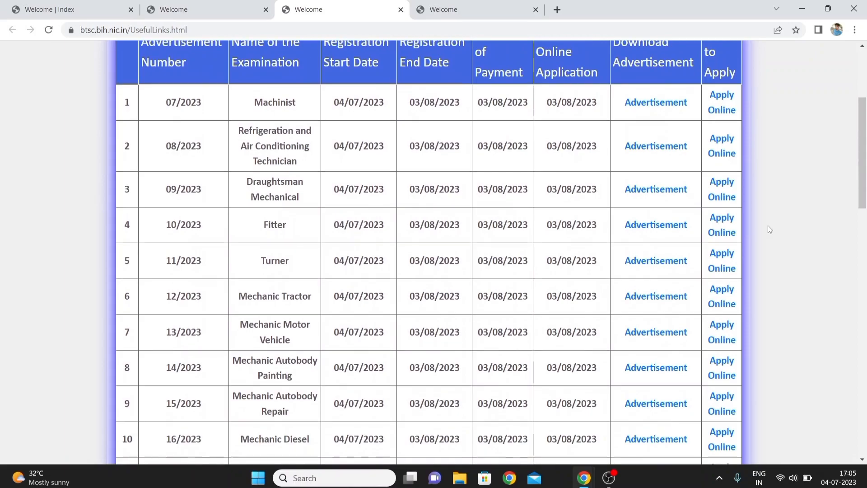
scroll(770, 229, "up", 3)
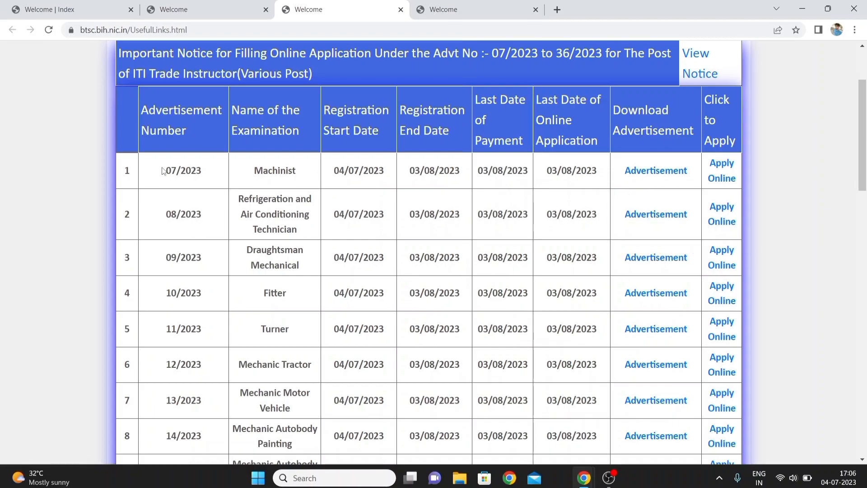
scroll(78, 188, "down", 15)
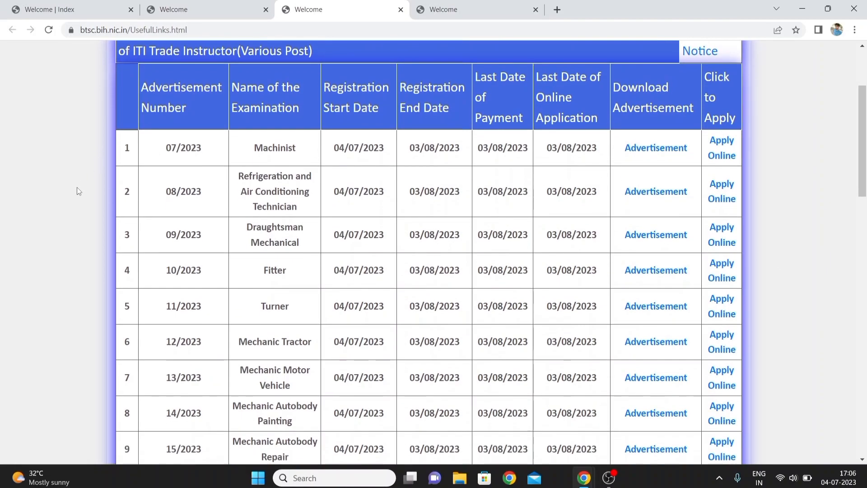
scroll(77, 187, "down", 4)
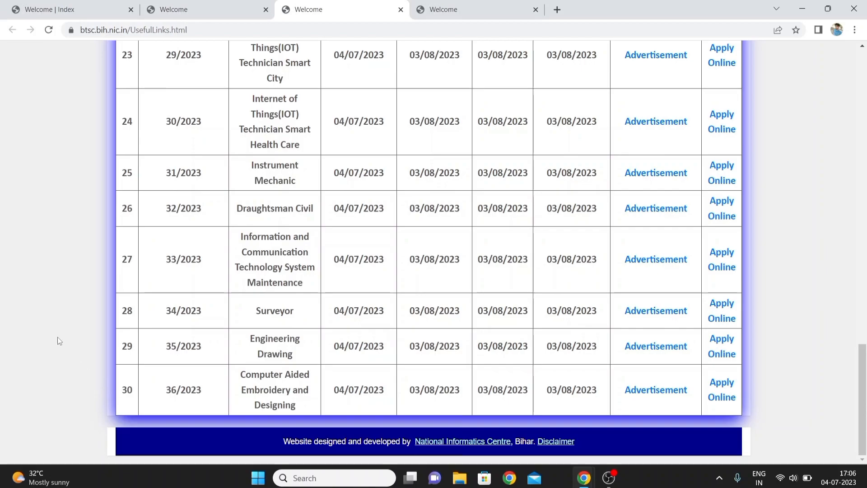
scroll(58, 337, "up", 1)
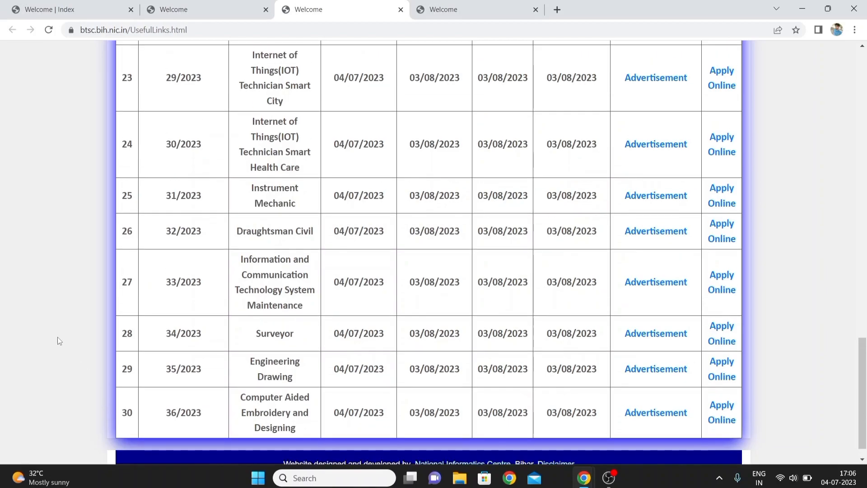
scroll(58, 337, "up", 10)
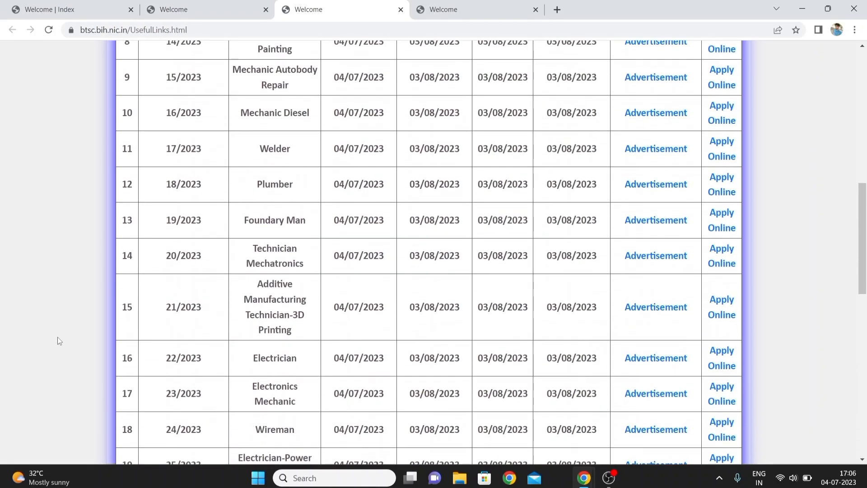
scroll(58, 337, "up", 10)
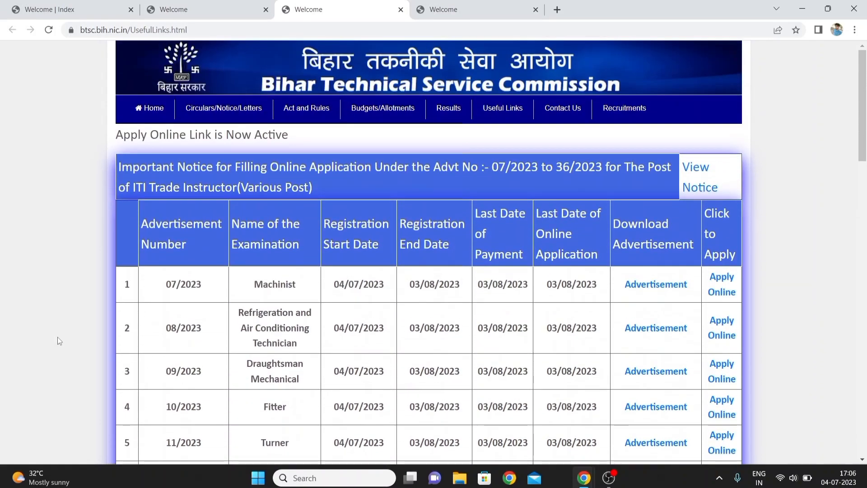
scroll(57, 337, "down", 3)
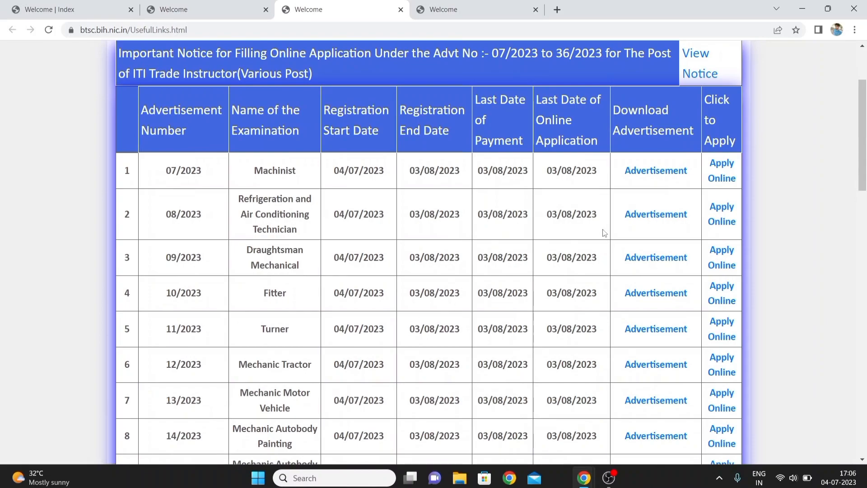
View the advertisement PDF for 07/2023 Machinist and return to the posts table
left_click(652, 176)
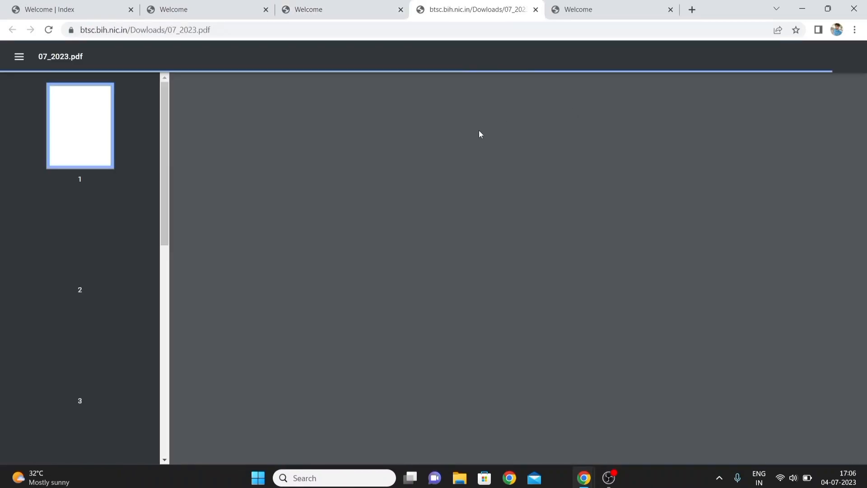
key("ctrl+shift+Tab")
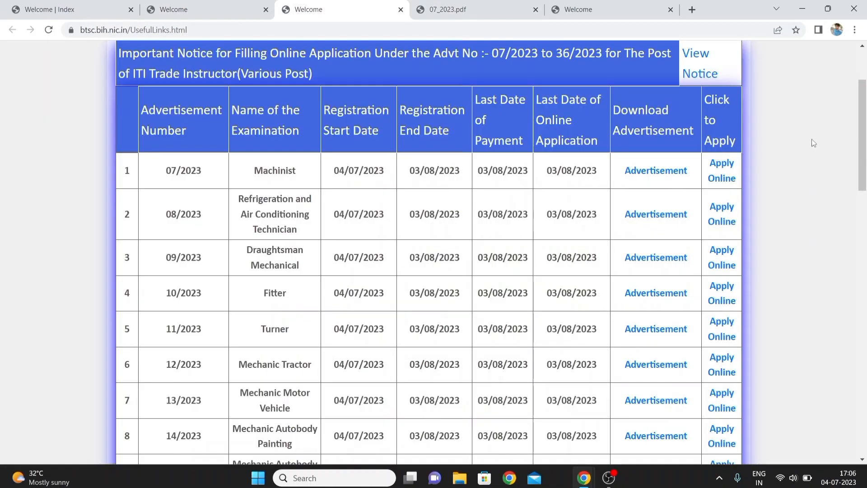
Open the BTSC 2023 online application portal from the posts table's apply link
left_click(728, 178)
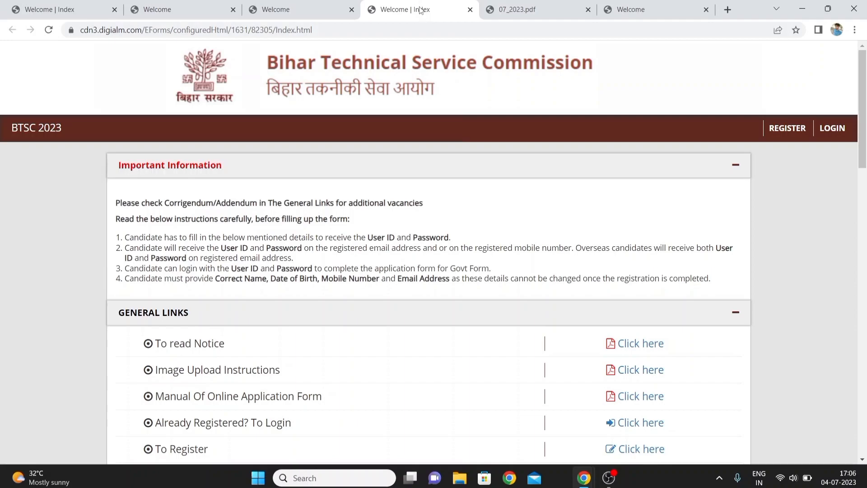
left_click(291, 9)
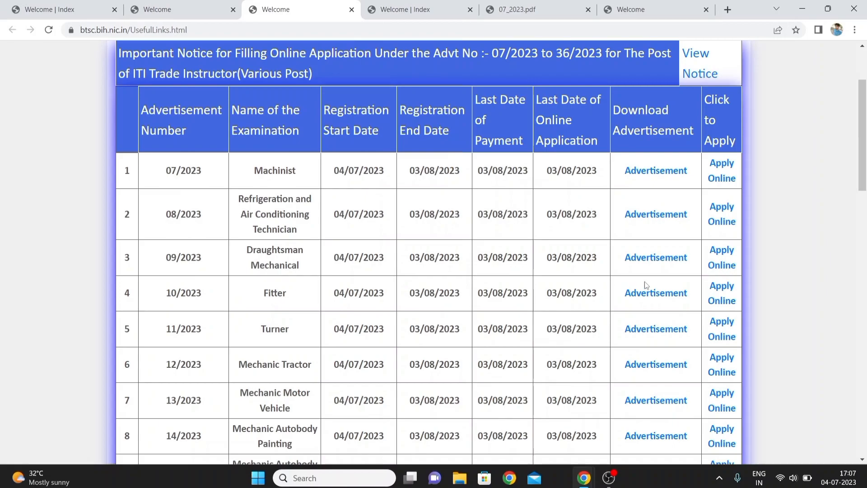
left_click(718, 262)
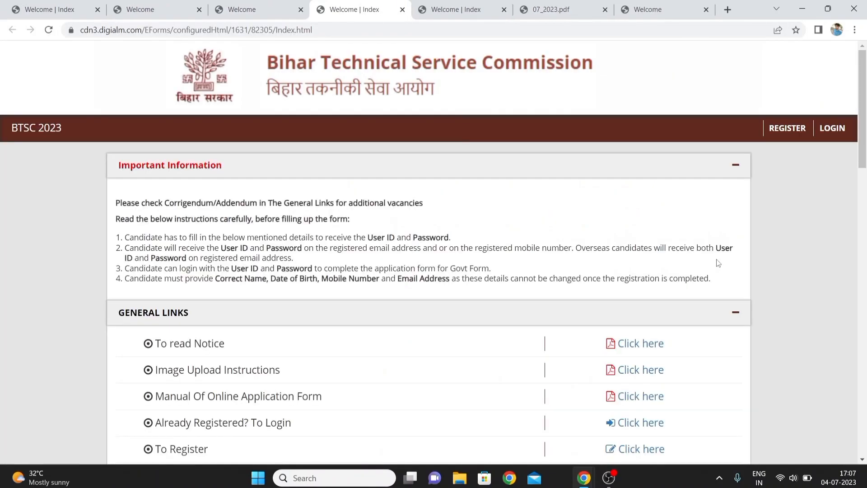
Collapse the General Links section and open the registration form
left_click(505, 320)
scroll(505, 320, "down", 2)
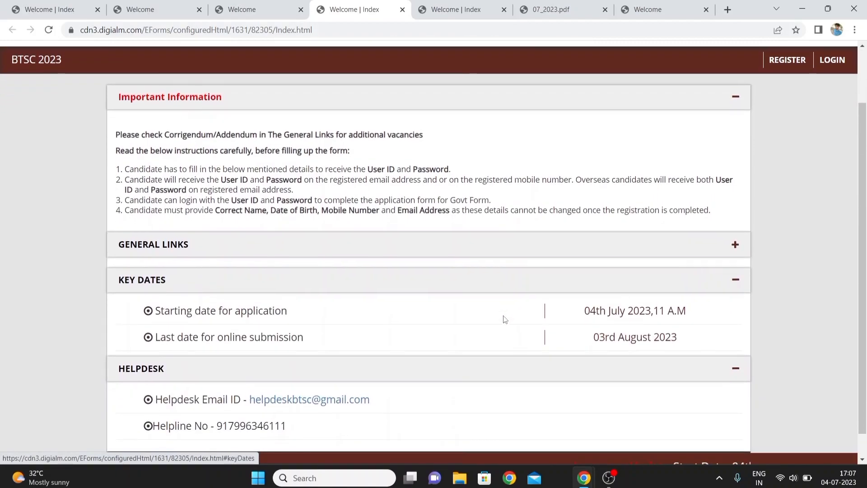
scroll(504, 319, "up", 1)
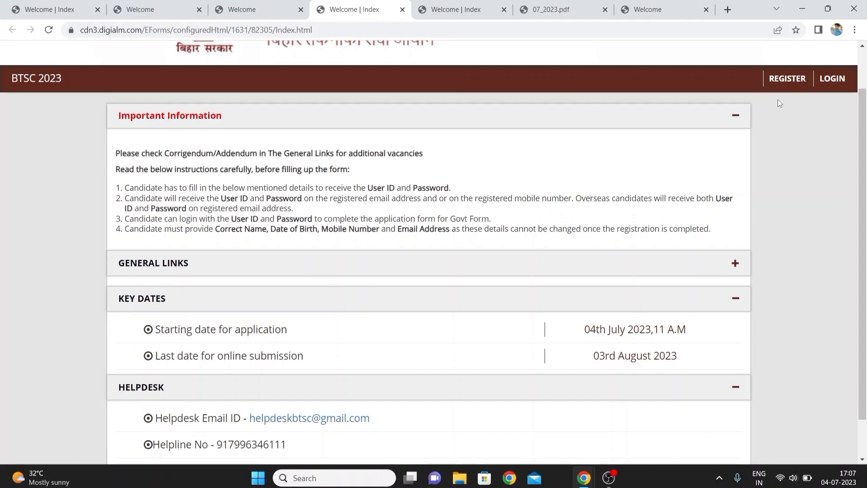
left_click(787, 79)
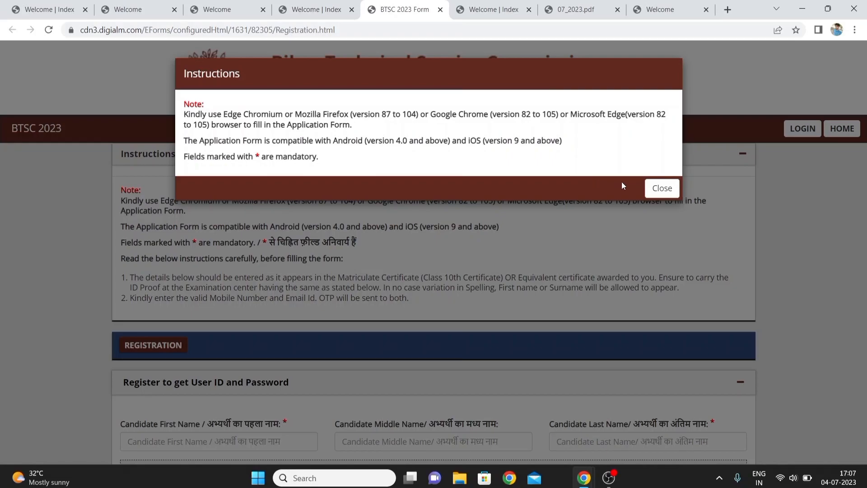
Close the instructions popup and accept the privacy notice
left_click(650, 192)
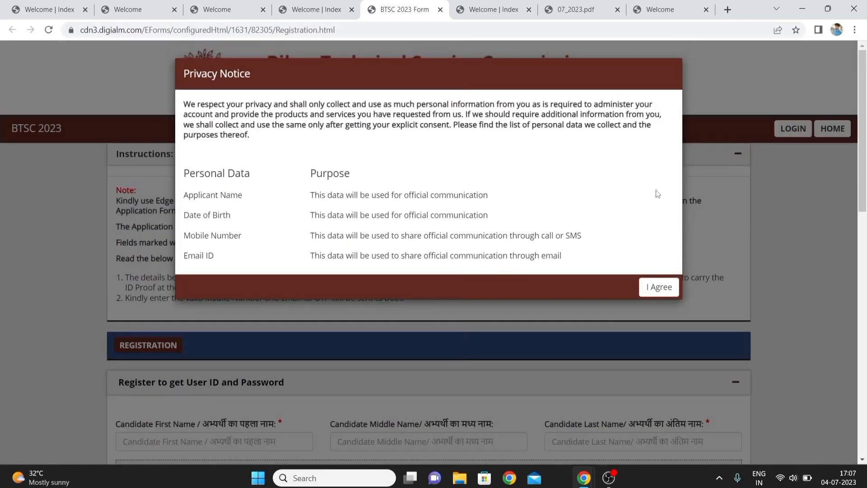
left_click(655, 292)
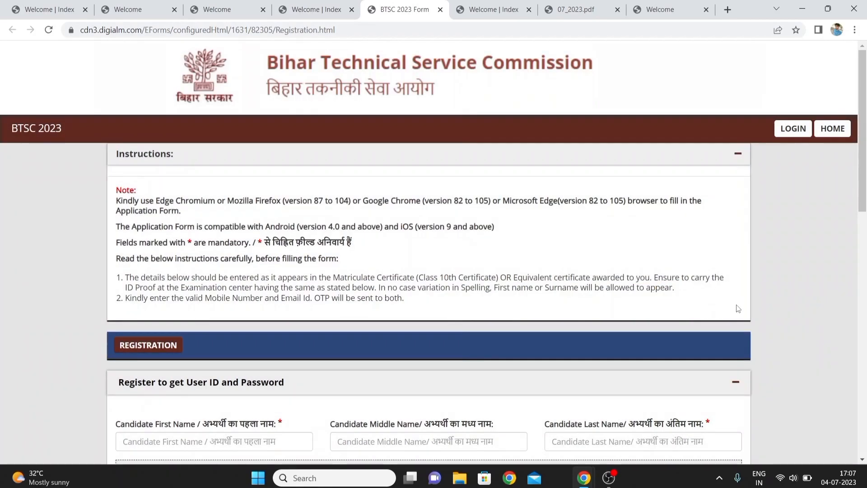
Enter the candidate's first name in the registration form
scroll(740, 312, "down", 6)
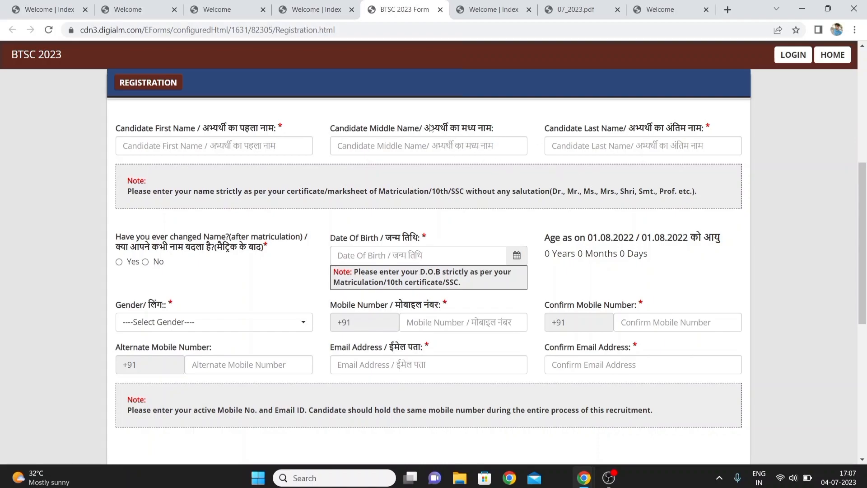
left_click(274, 141)
type("R")
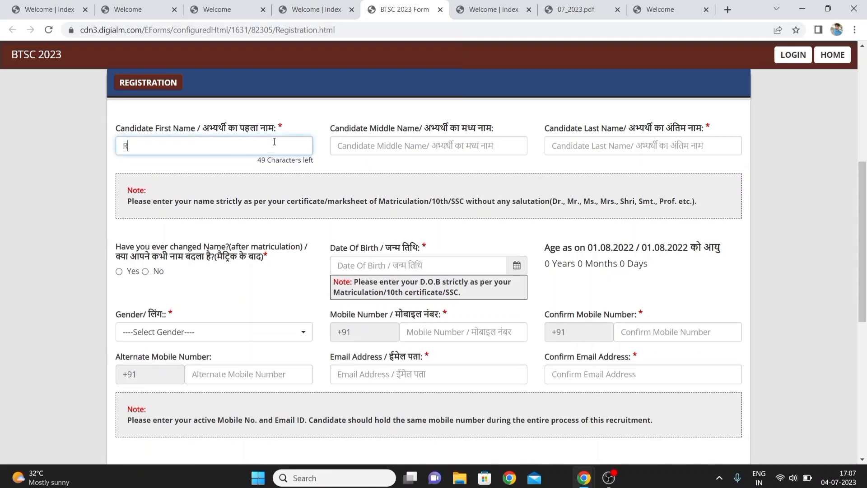
type("ITIK")
left_click_drag(370, 170, 470, 158)
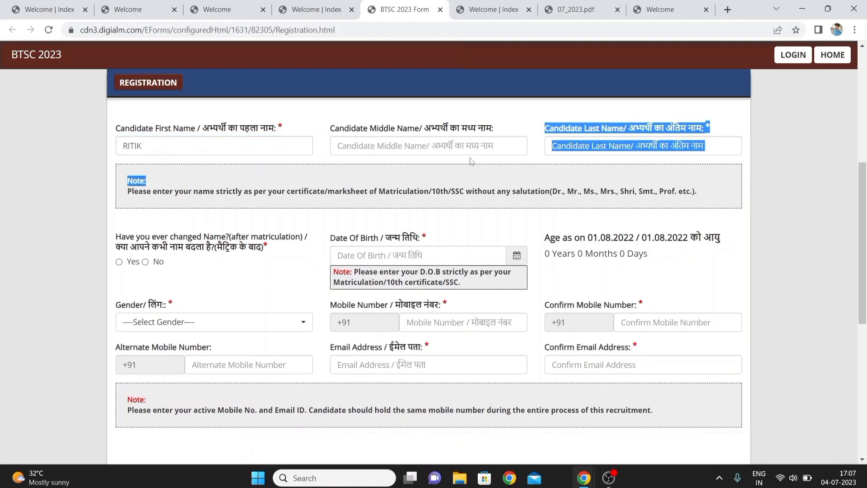
left_click(572, 148)
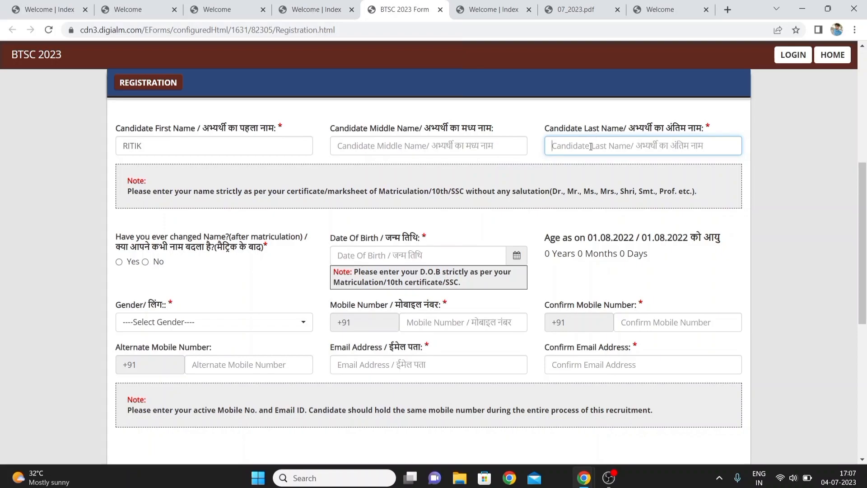
left_click(491, 222)
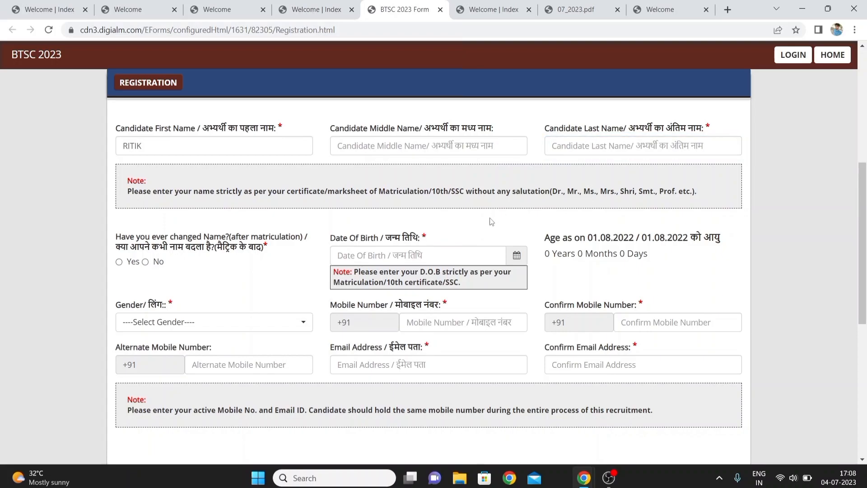
Answer No to whether the name has been changed after matriculation
scroll(492, 221, "down", 2)
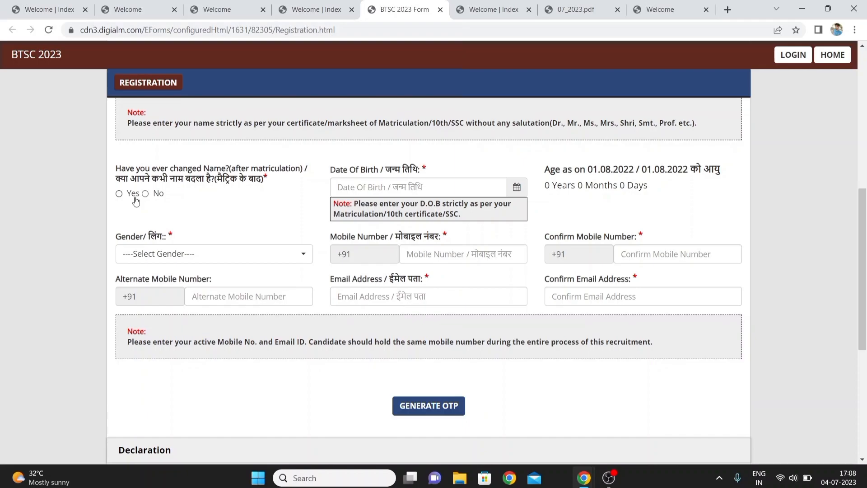
left_click(119, 194)
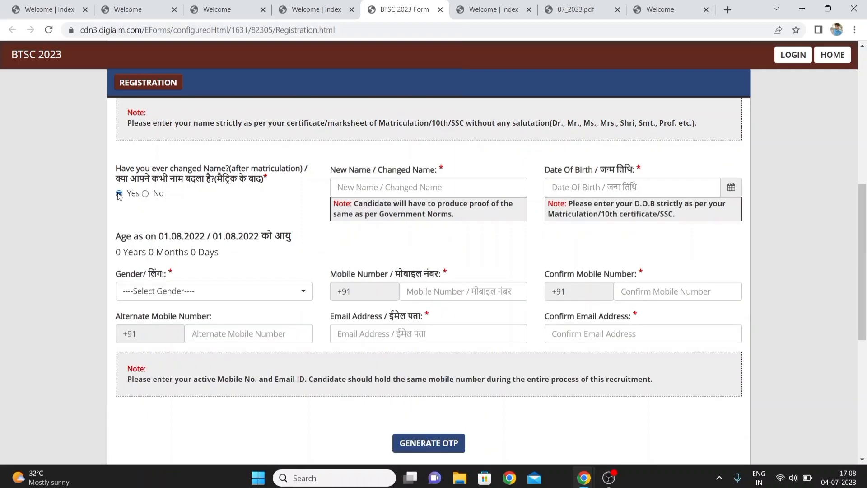
left_click(145, 195)
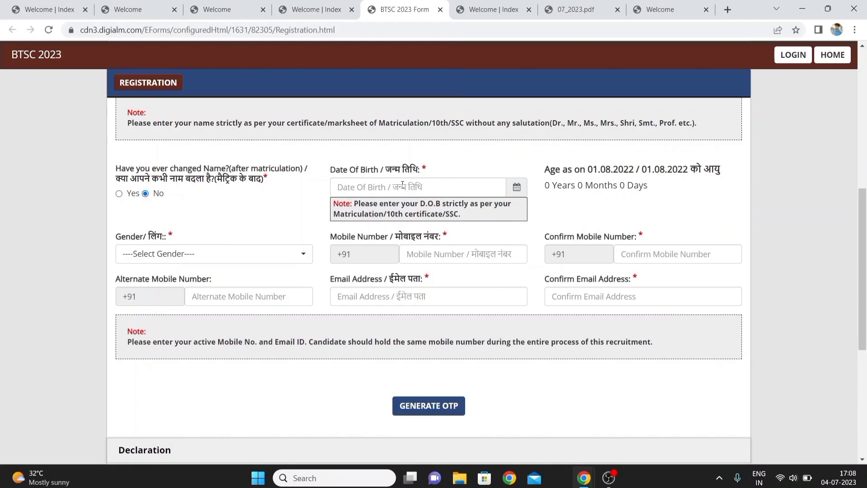
Pick the candidate's date of birth from the calendar and set gender to Male
left_click(518, 188)
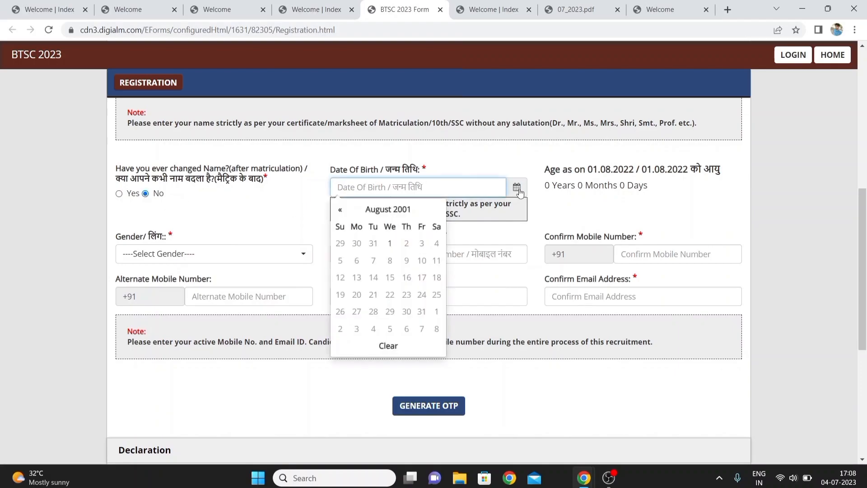
left_click(402, 212)
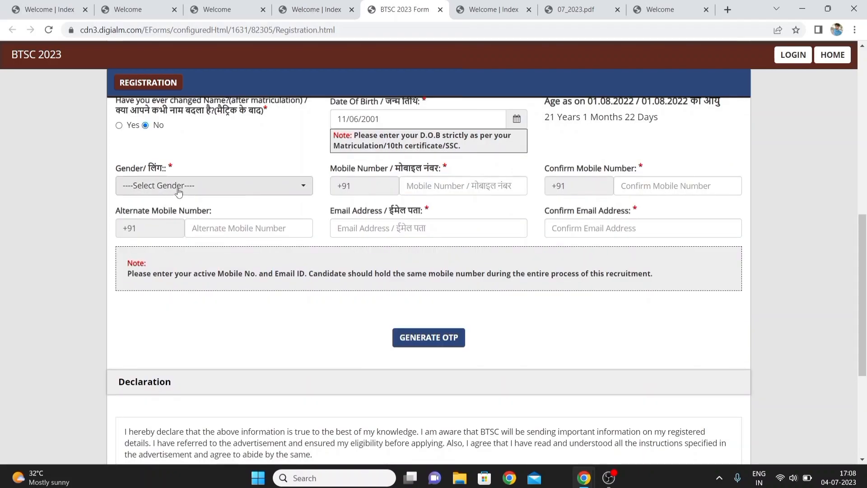
left_click(179, 192)
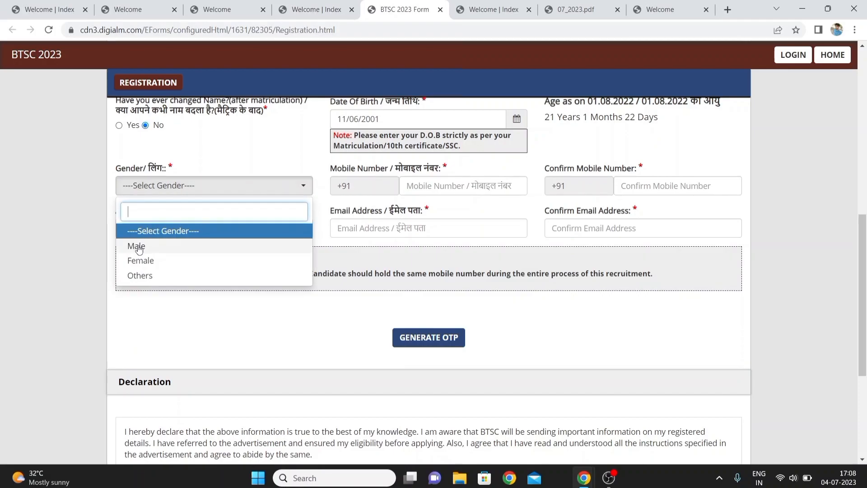
left_click(138, 250)
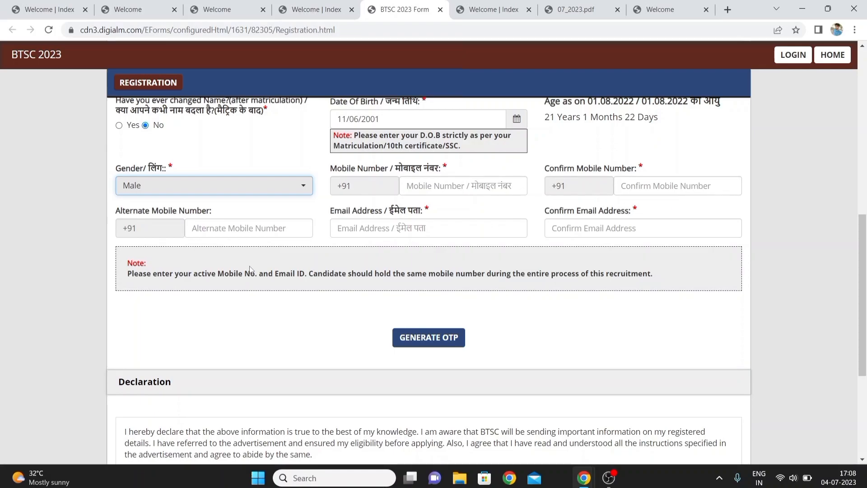
Enter the candidate's alternate mobile number
left_click(231, 226)
type("943")
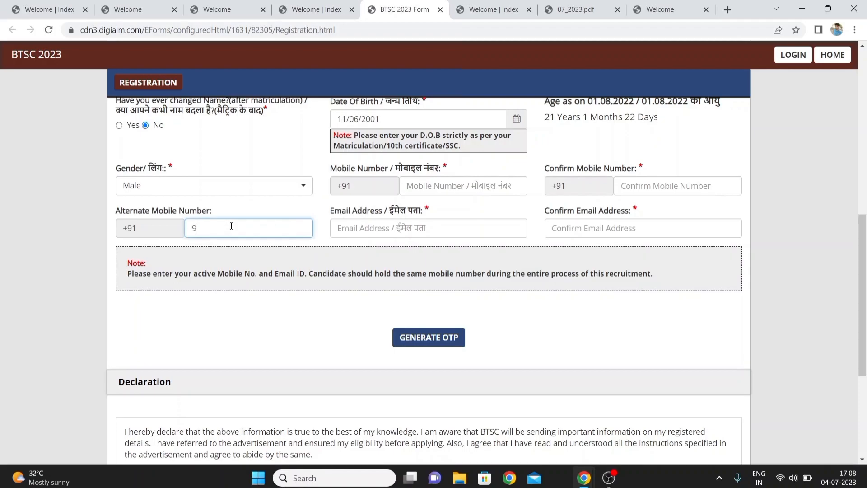
type("04")
Request an OTP for the registration details
left_click(404, 229)
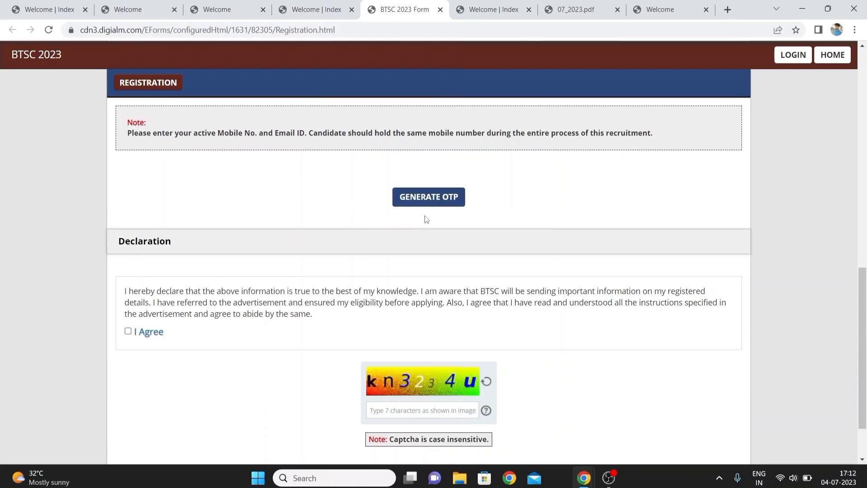
left_click(420, 205)
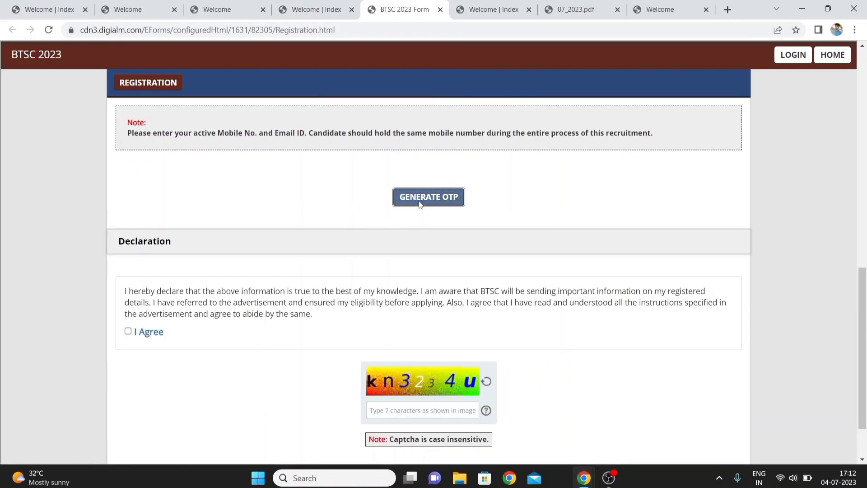
Generate the registration OTP by entering the captcha yqbm3sw and submitting it
left_click(420, 205)
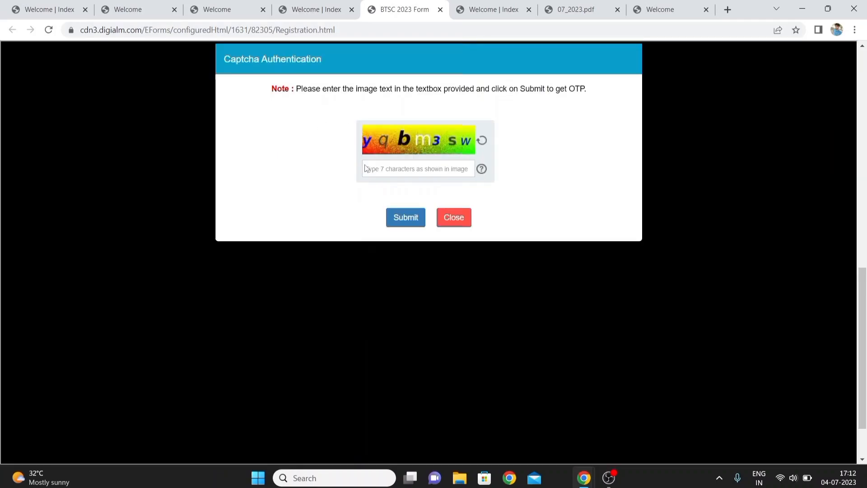
left_click(397, 170)
type("yqbm3sw")
left_click(407, 219)
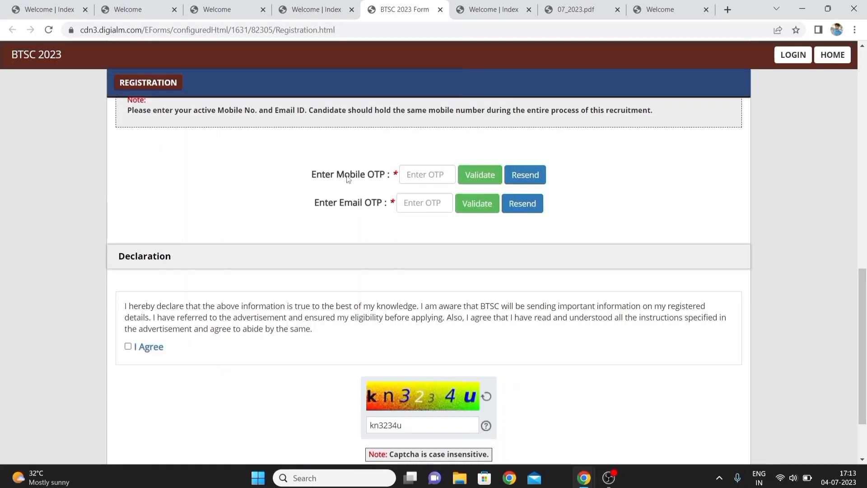
Enter the OTP codes received for the mobile number and the email address
left_click(420, 176)
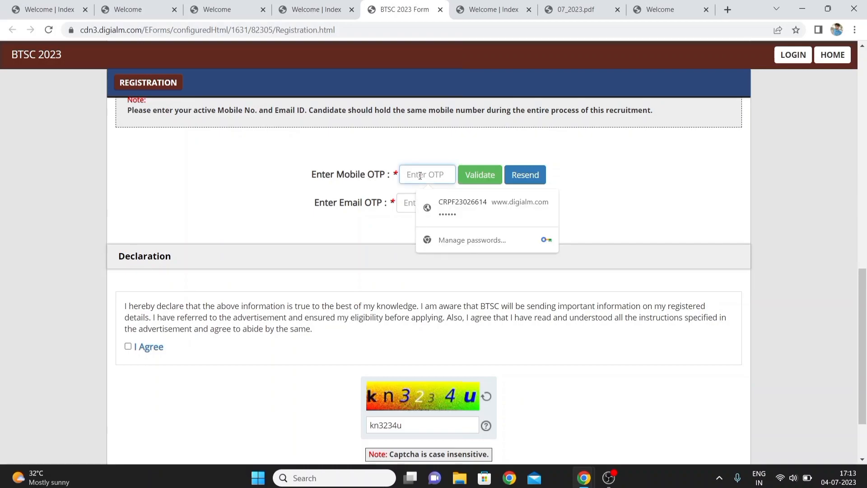
type("1")
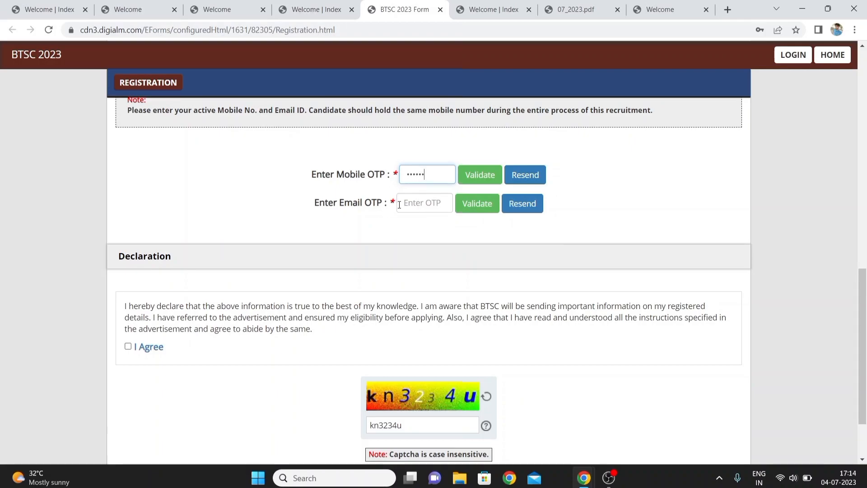
left_click(426, 203)
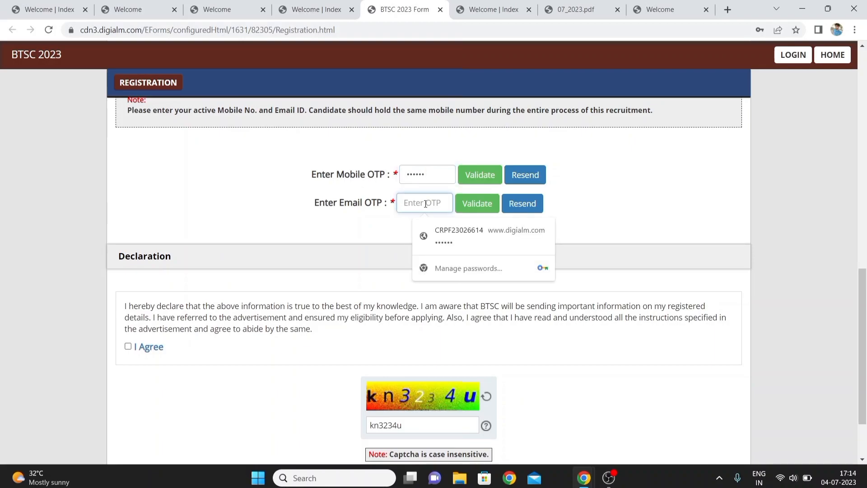
type("••")
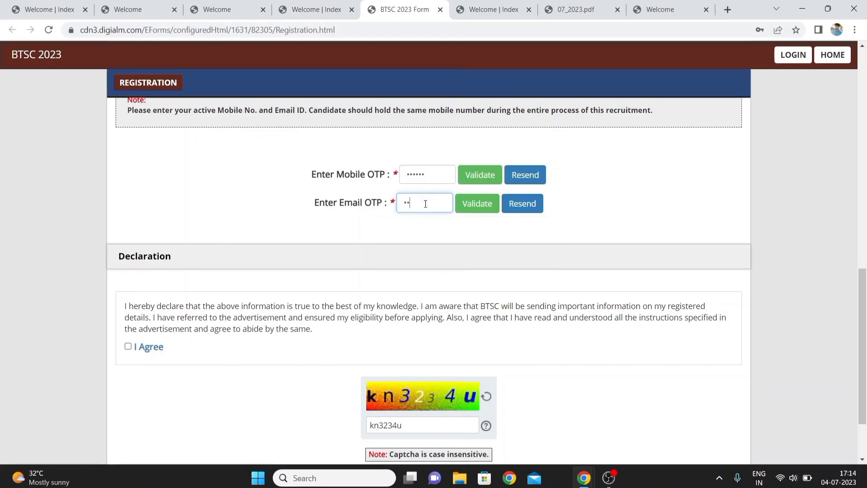
type("••••")
Validate the mobile OTP and the email OTP, acknowledging each success message
left_click(473, 181)
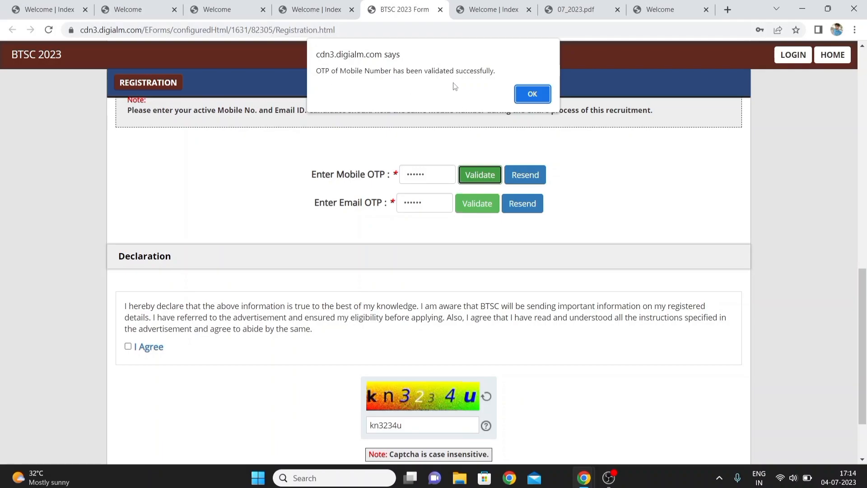
left_click(532, 94)
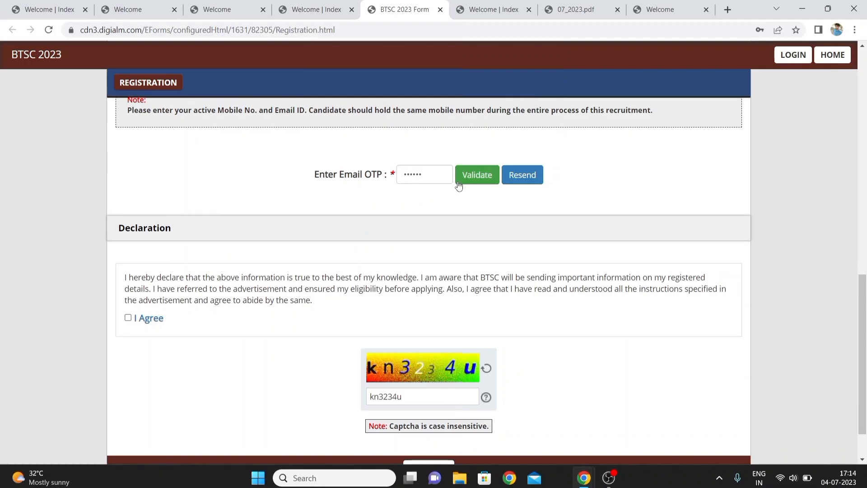
left_click(473, 182)
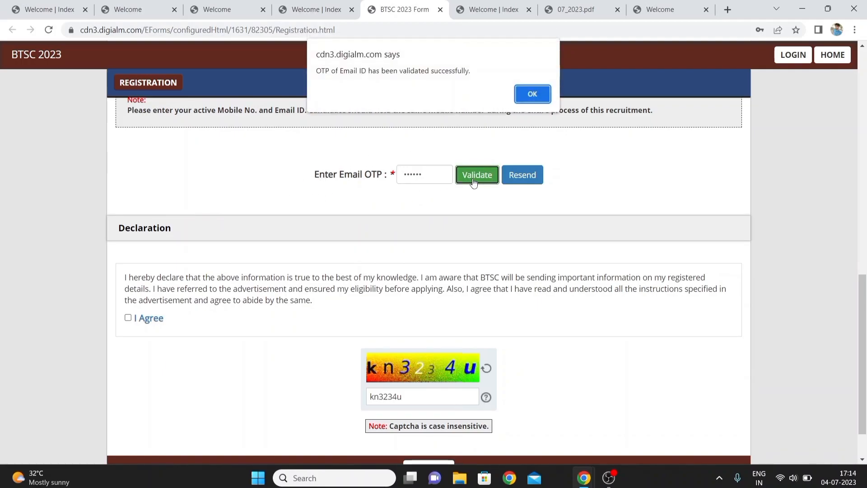
left_click(520, 95)
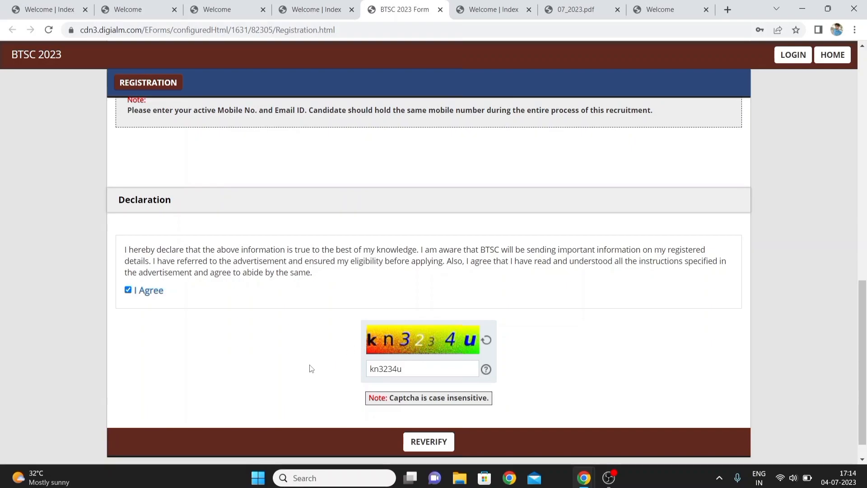
Reverify the registration details and tick all six verification checkboxes confirming the entered values
left_click(432, 440)
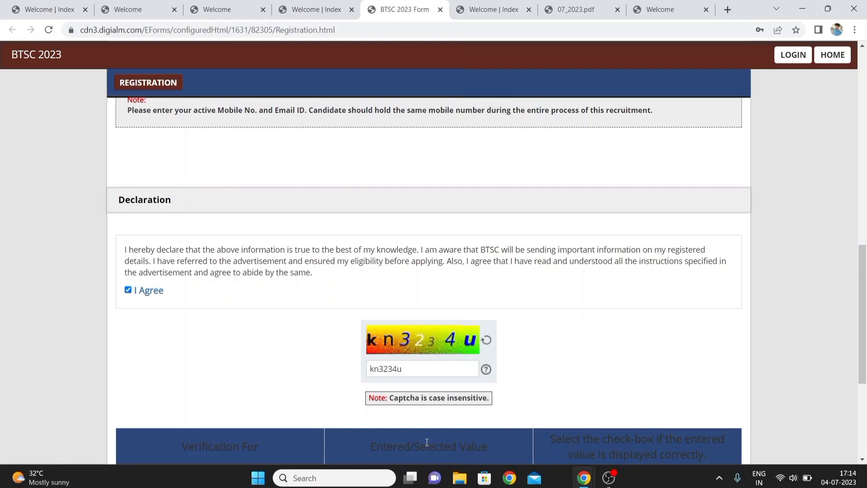
scroll(263, 400, "down", 5)
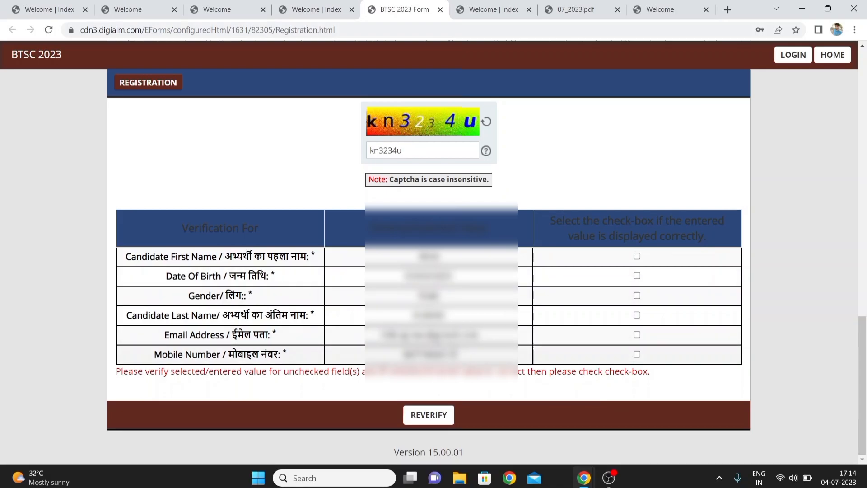
left_click(637, 256)
left_click(637, 277)
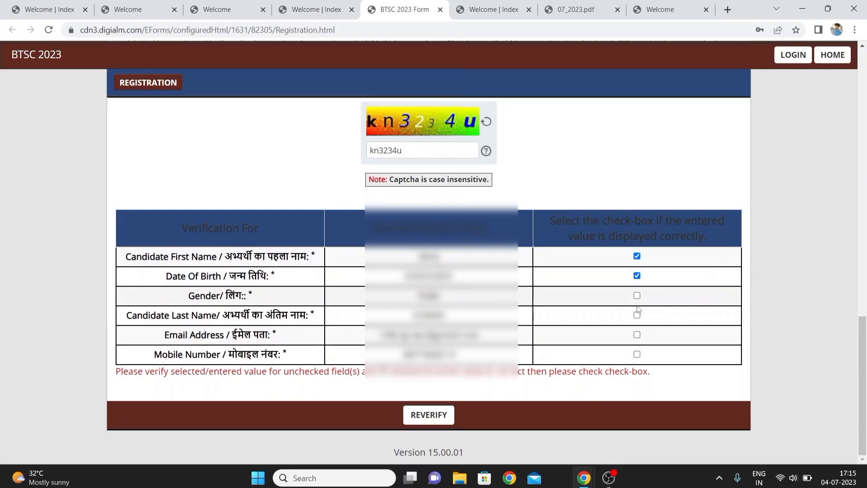
left_click(637, 298)
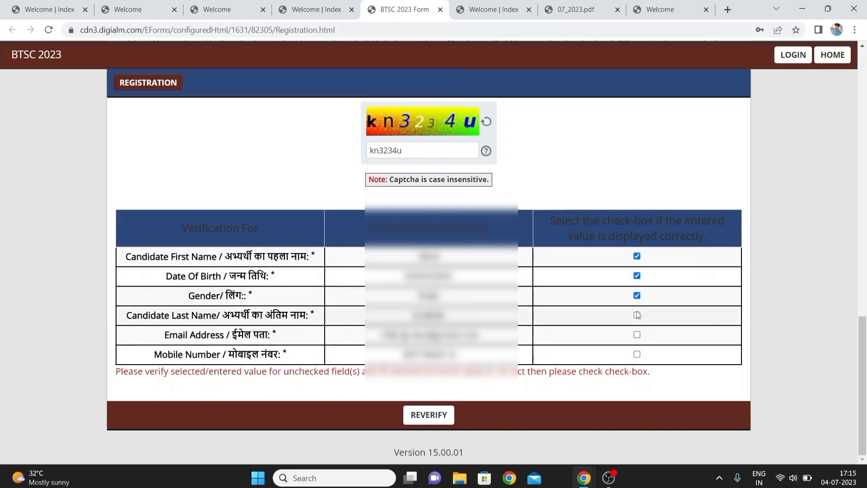
left_click(637, 315)
left_click(638, 335)
left_click(637, 354)
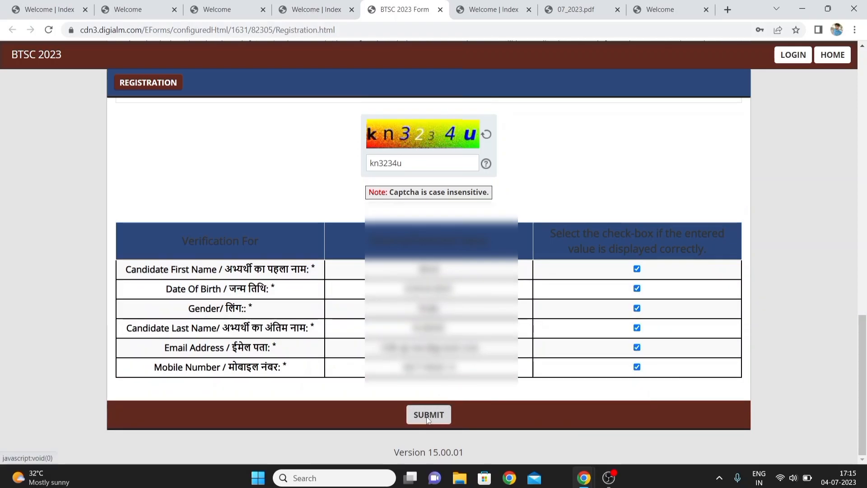
Submit the registration, confirm the alert, close the success note and decline saving the password
left_click(428, 415)
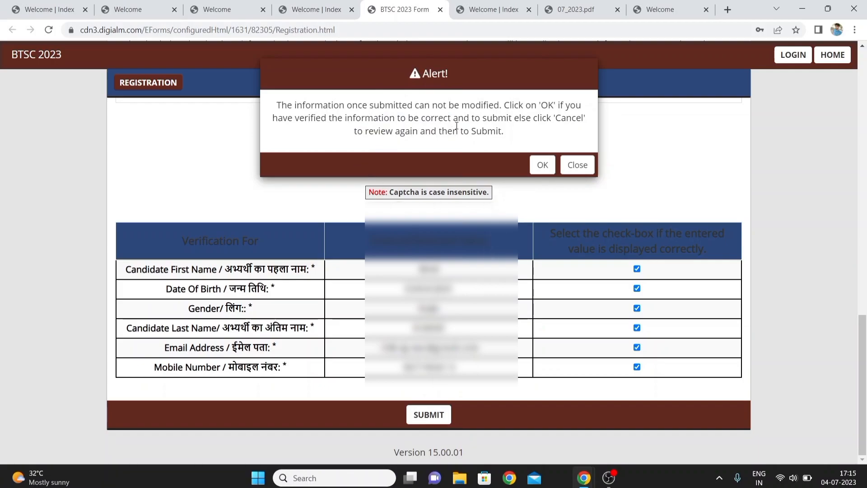
left_click(542, 165)
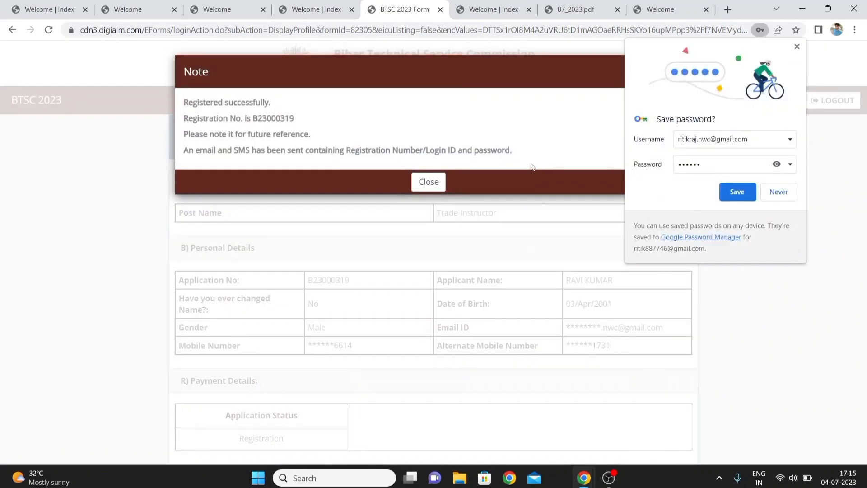
left_click(428, 183)
left_click(772, 193)
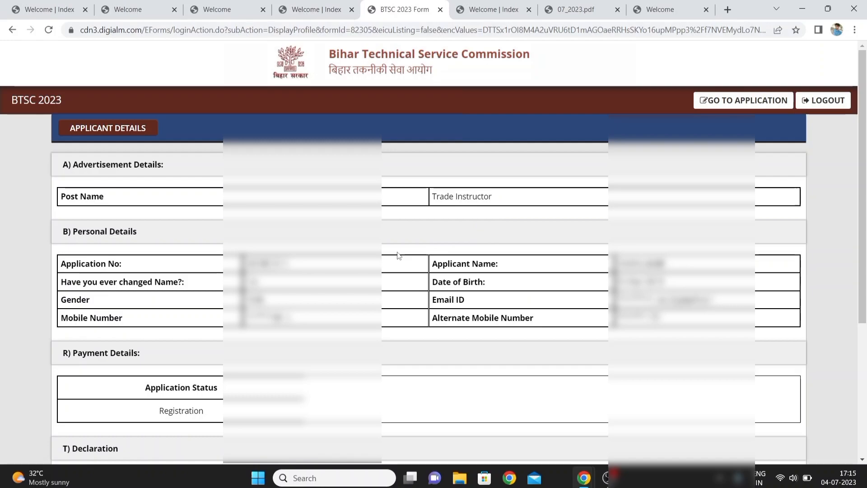
Open the application form from the applicant details page and close the instructions popup
scroll(398, 256, "down", 5)
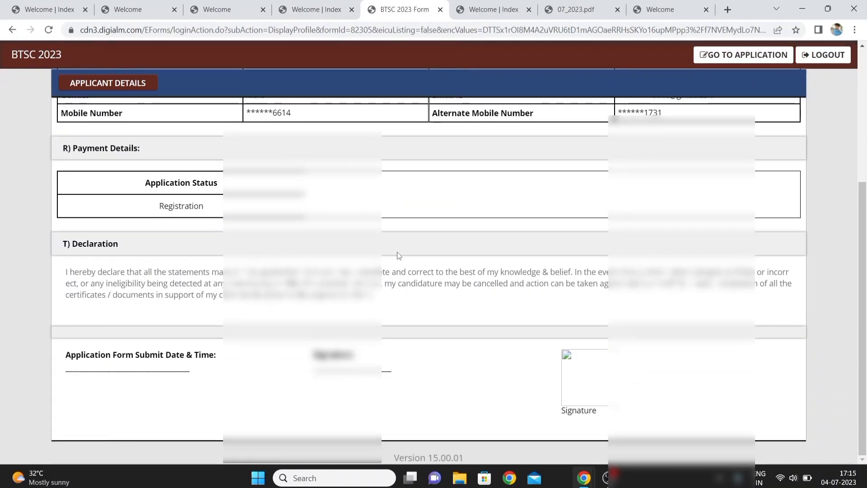
scroll(398, 255, "up", 3)
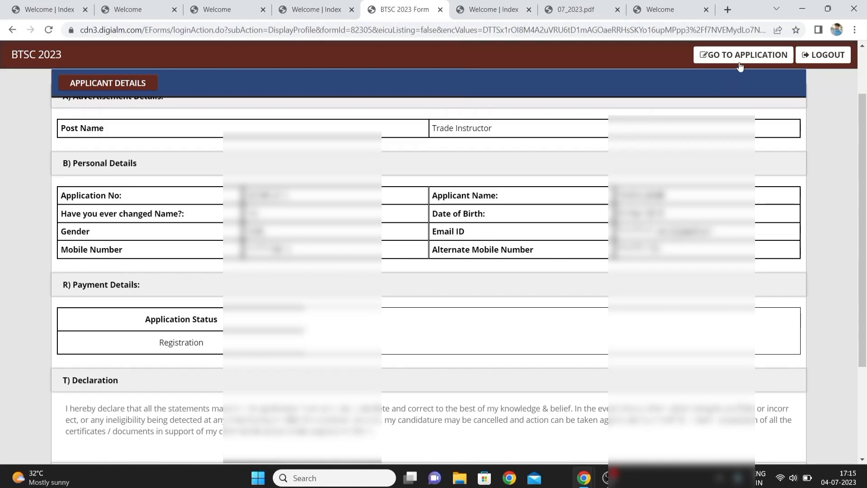
left_click(757, 57)
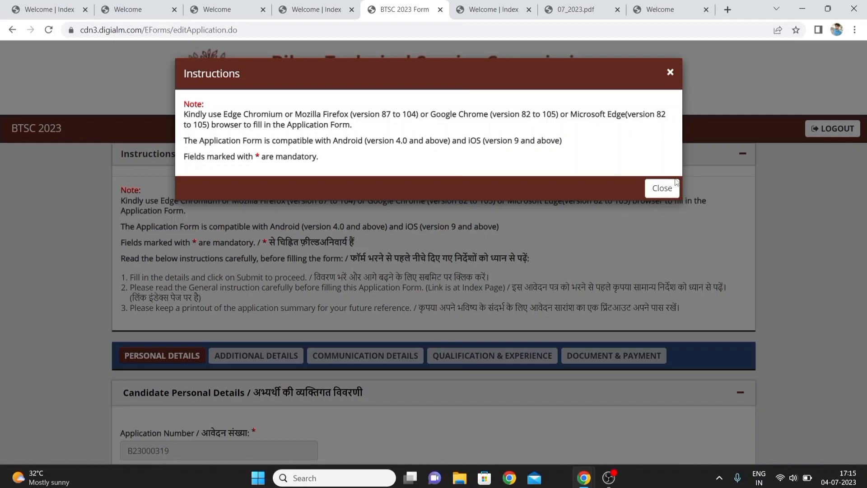
left_click(661, 190)
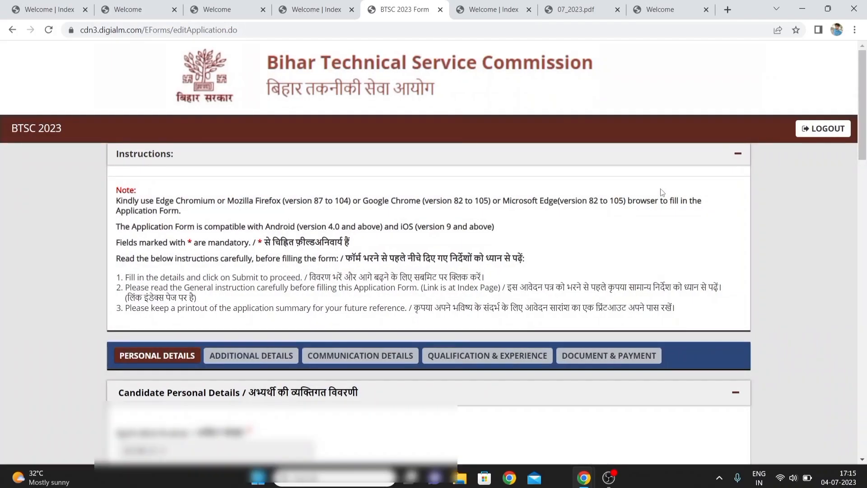
Set the marital status to Unmarried in the personal details
scroll(533, 419, "down", 5)
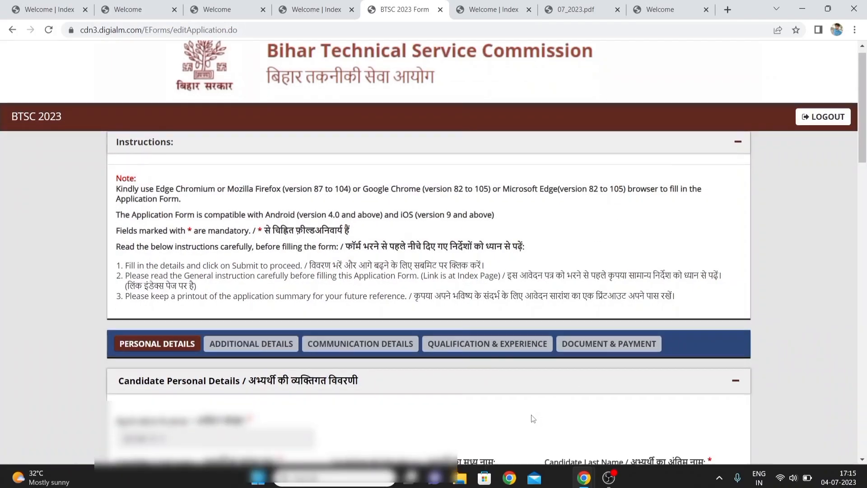
scroll(534, 418, "down", 2)
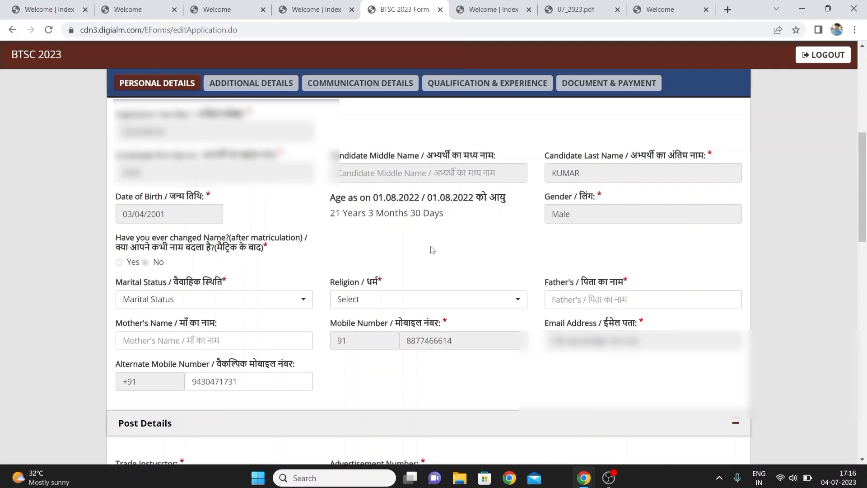
scroll(432, 249, "down", 2)
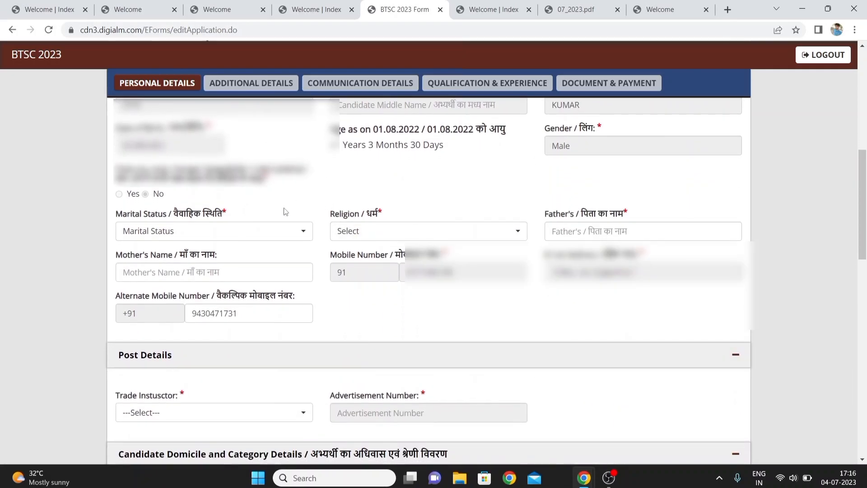
left_click(223, 233)
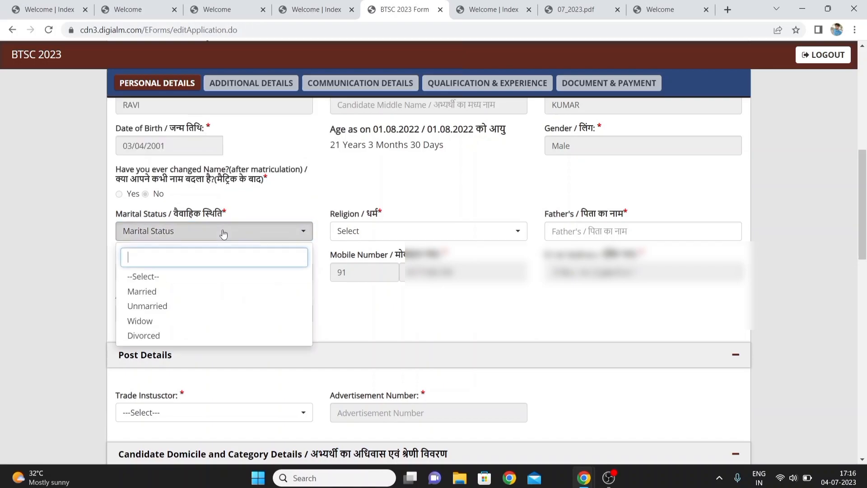
left_click(153, 307)
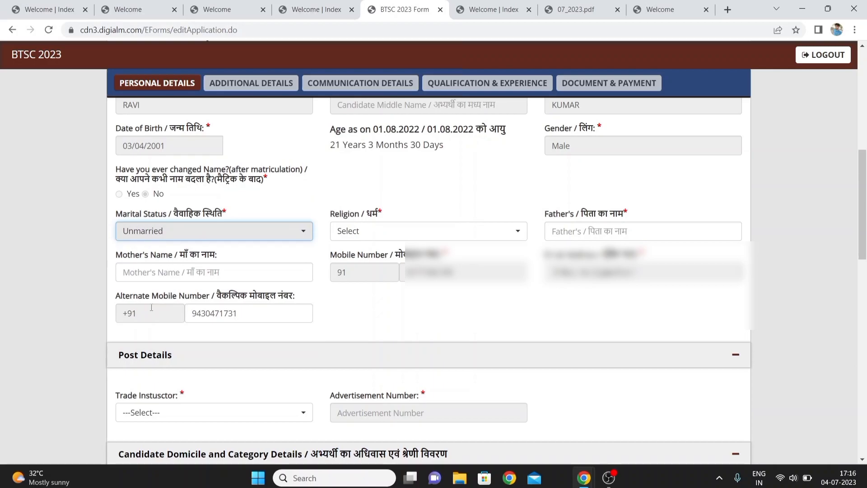
Set the religion to Hindu
left_click(440, 234)
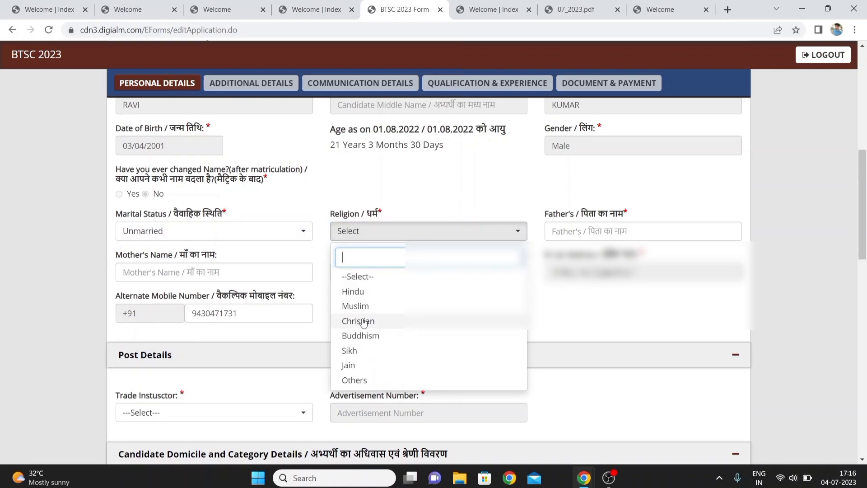
left_click(356, 293)
left_click(588, 230)
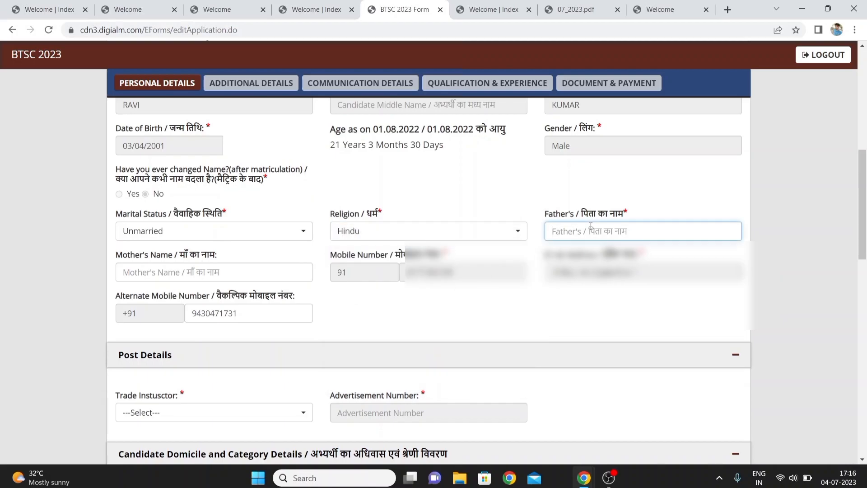
left_click(242, 273)
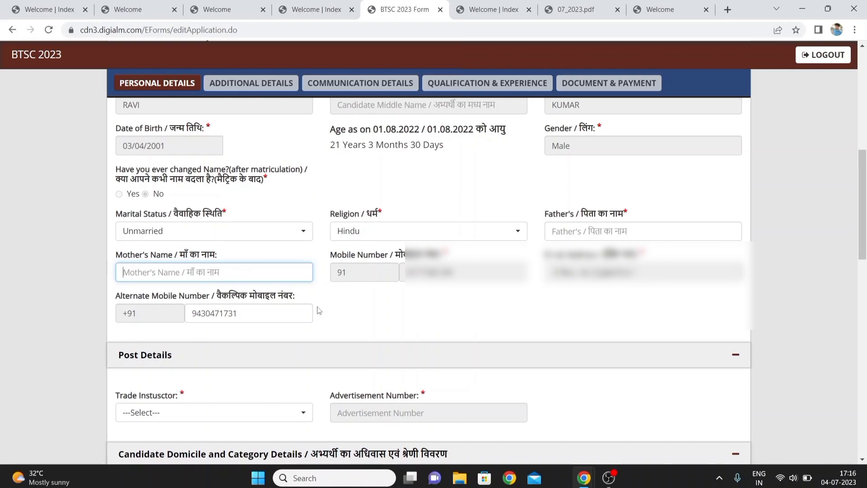
left_click(390, 321)
Select Draughtsman Civil as the Trade Instructor post in the post details
scroll(389, 320, "down", 2)
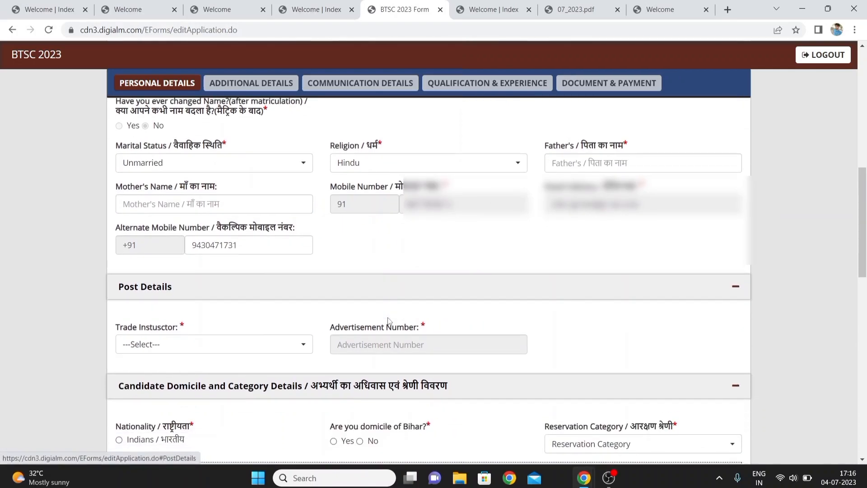
scroll(390, 320, "down", 2)
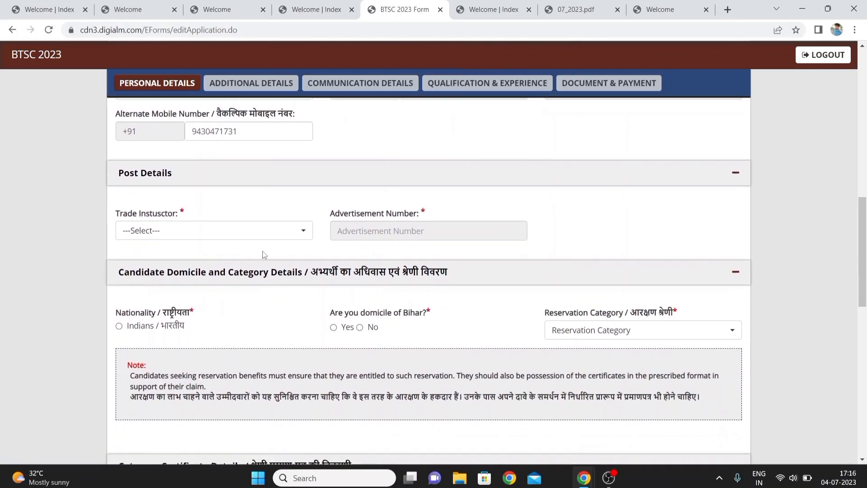
left_click(263, 238)
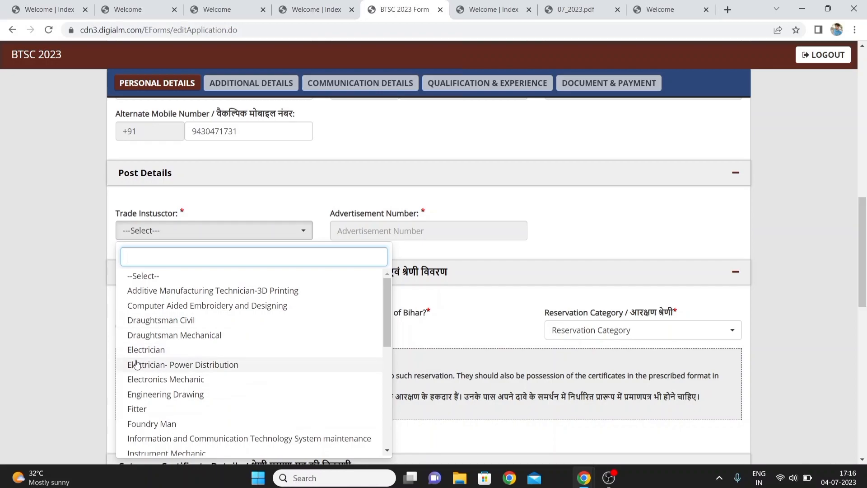
left_click(157, 350)
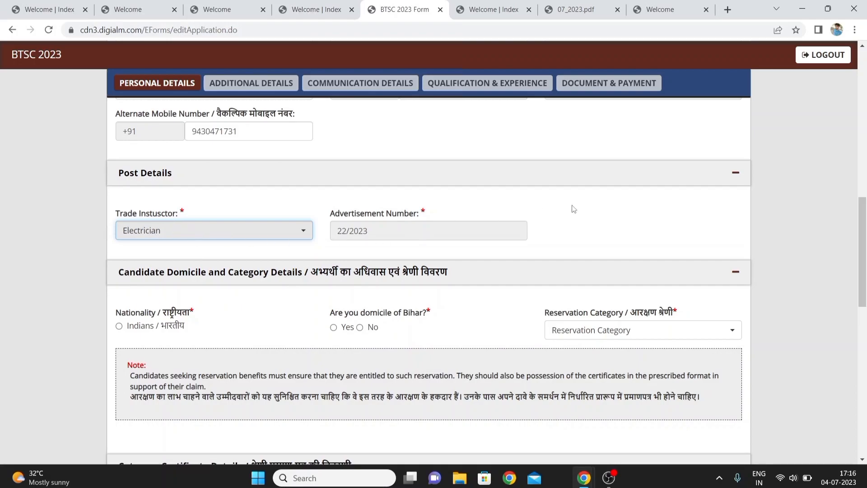
left_click(290, 242)
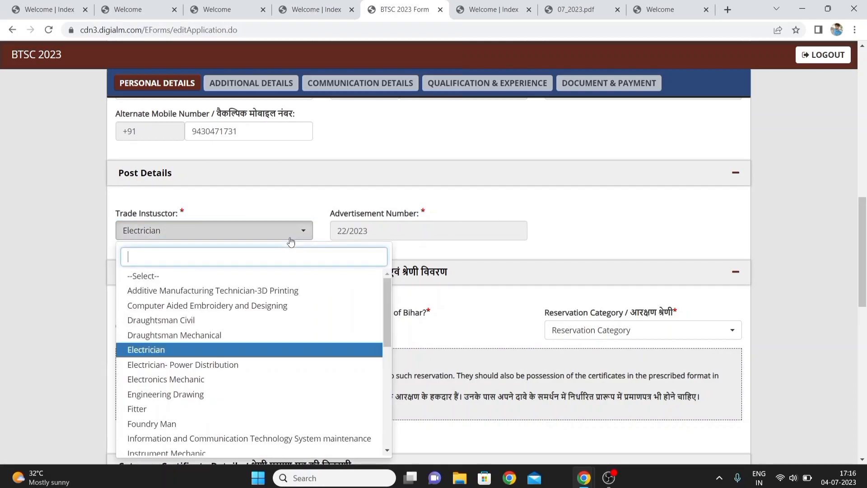
left_click(178, 325)
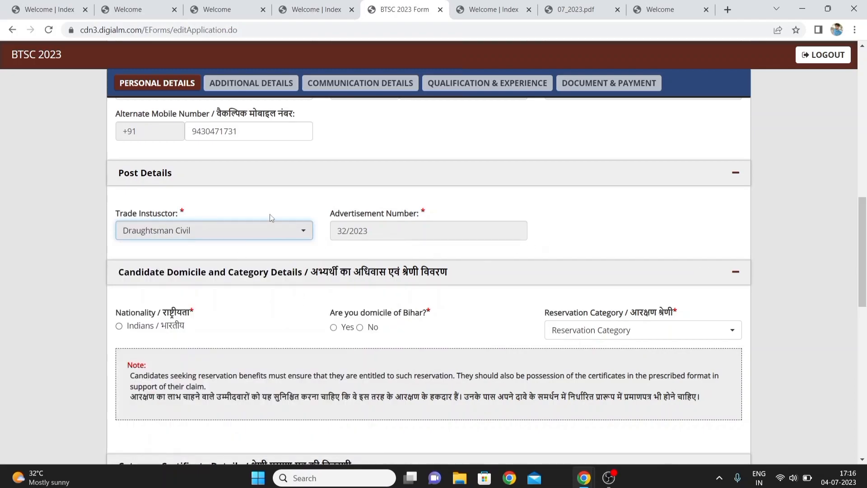
Change the Trade Instructor post to Electrician
left_click(270, 234)
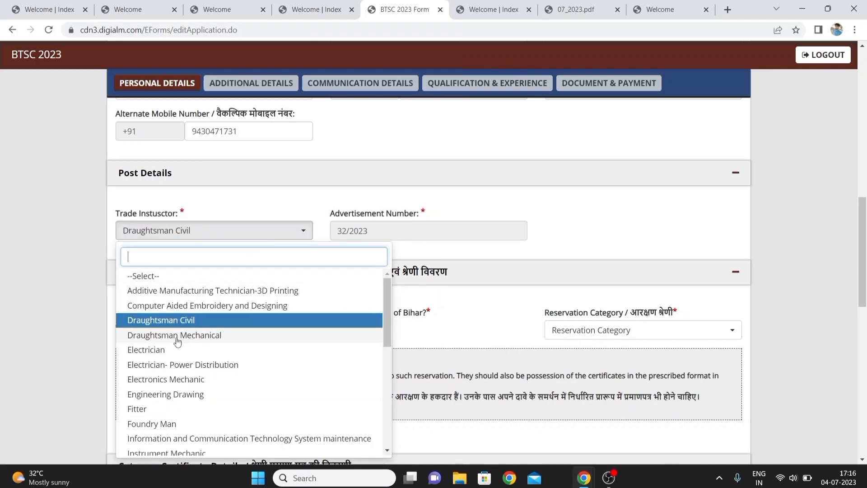
left_click(155, 350)
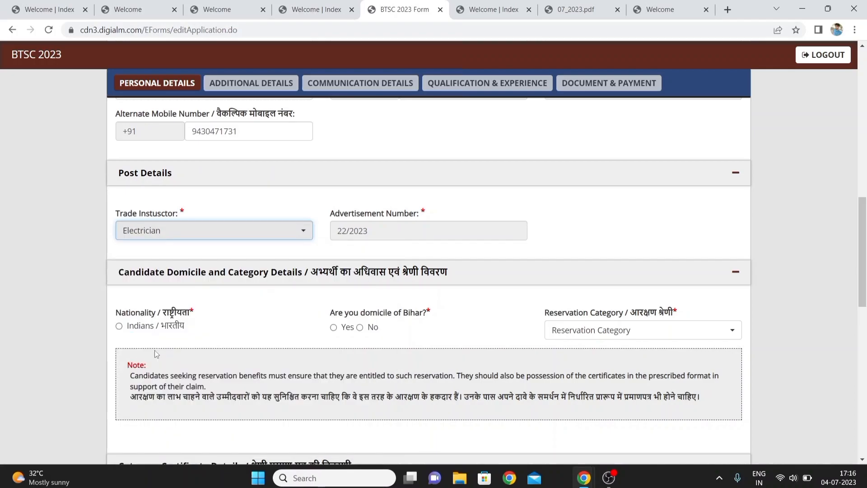
left_click(621, 246)
scroll(621, 246, "down", 2)
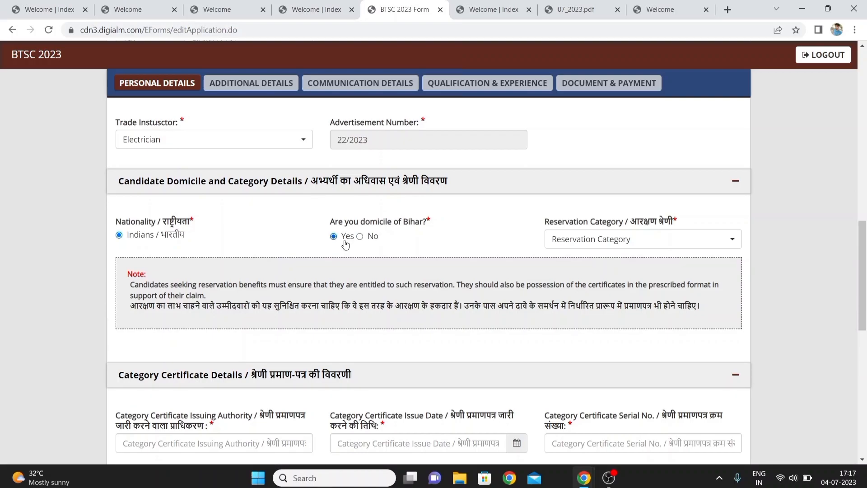
Try marking the candidate as not domiciled in Bihar, with Assam as the other domicile state and UR reservation category
left_click(360, 237)
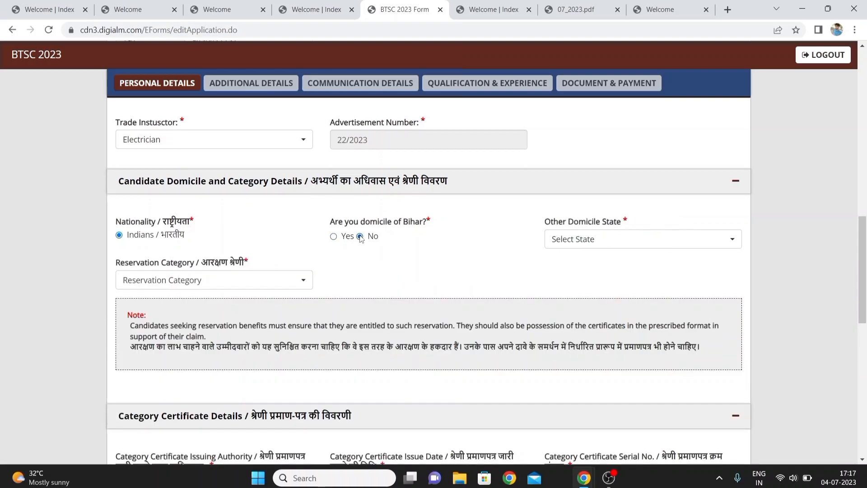
left_click(616, 249)
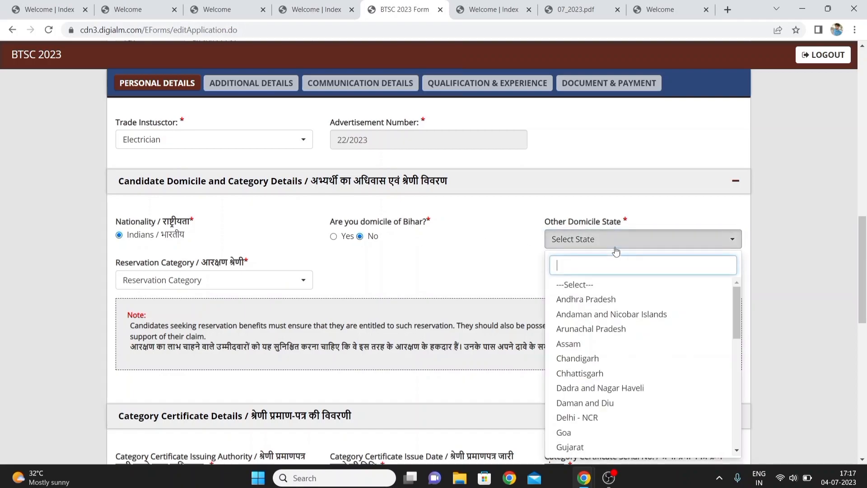
left_click(569, 343)
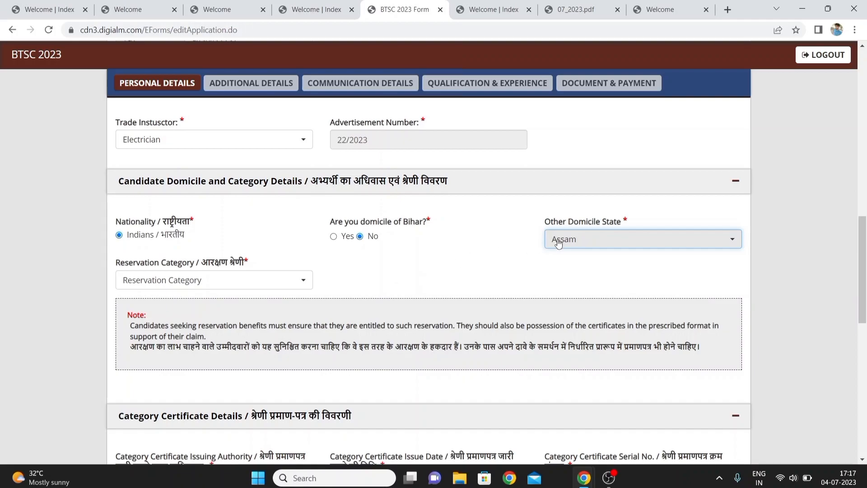
left_click(240, 283)
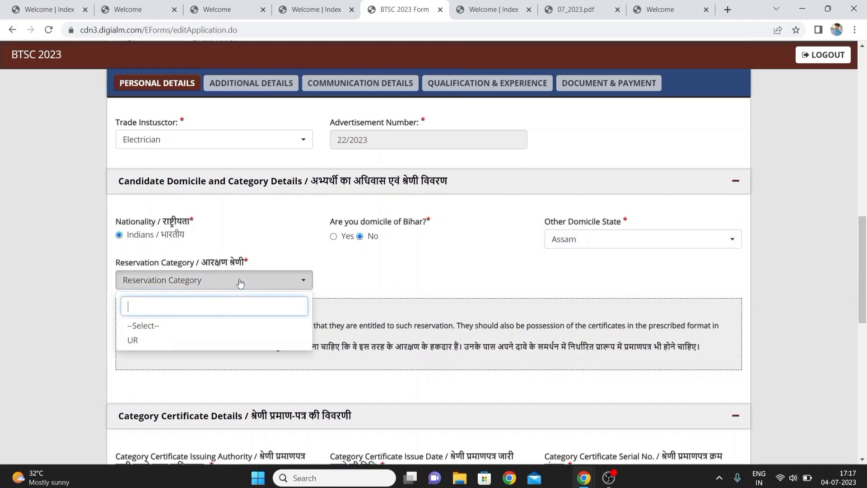
left_click(142, 341)
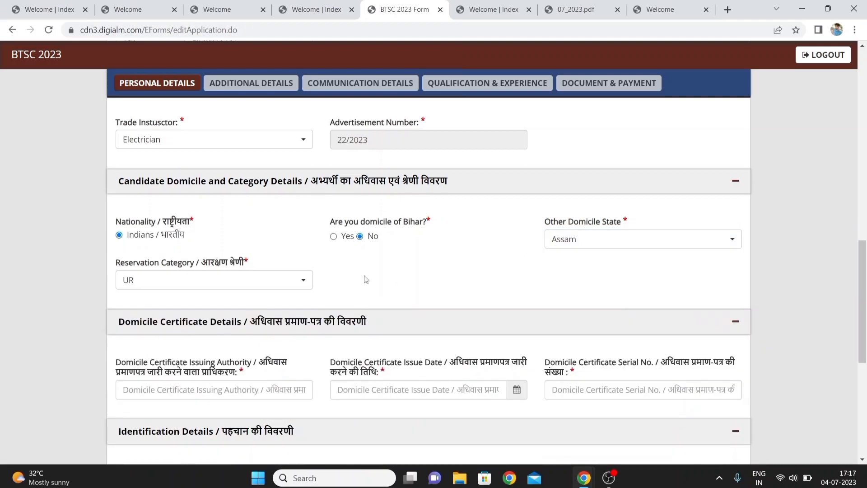
scroll(365, 279, "down", 2)
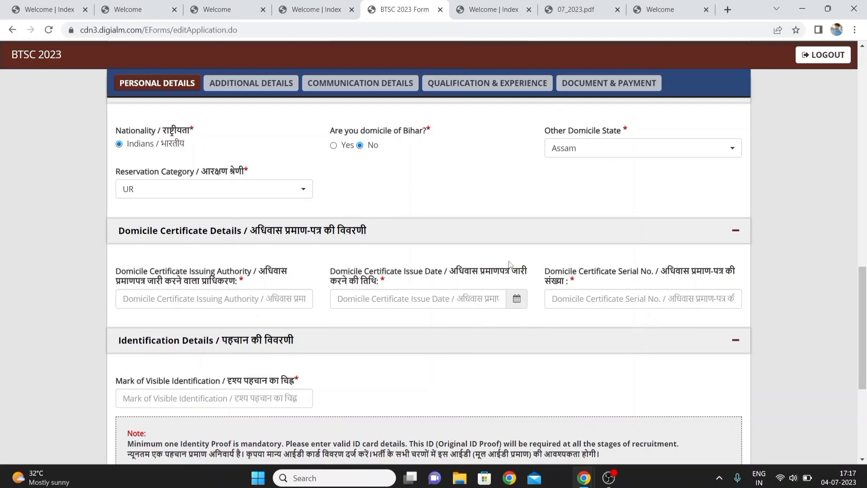
scroll(472, 187, "up", 2)
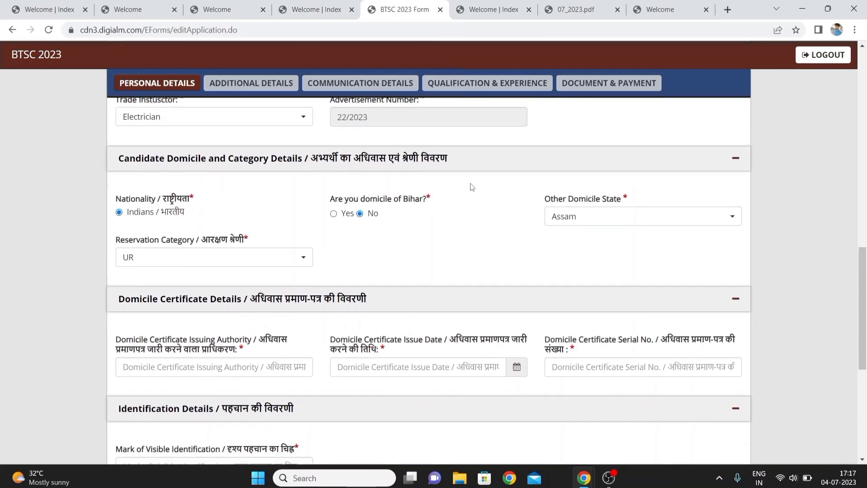
Mark the candidate as domiciled in Bihar and set the reservation category to EWS
left_click(335, 214)
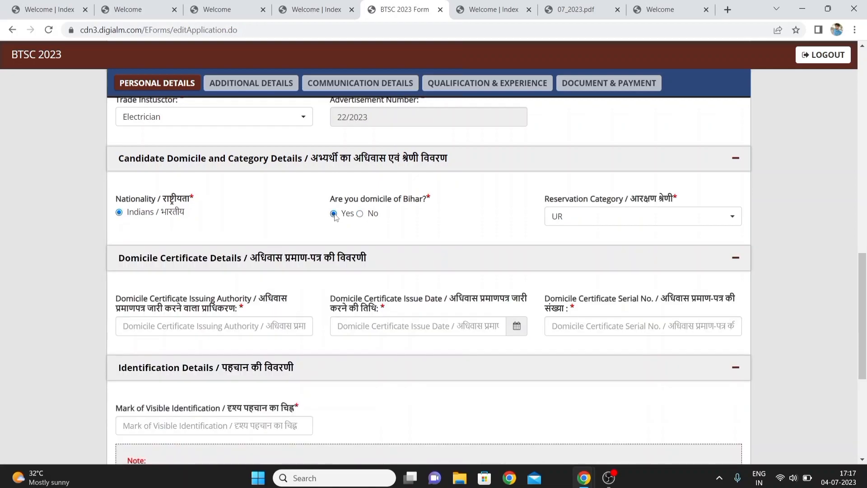
left_click(619, 219)
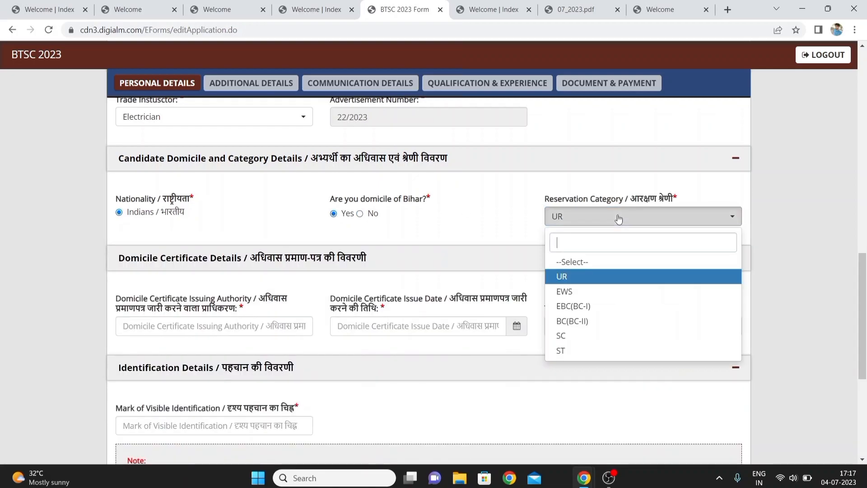
left_click(593, 275)
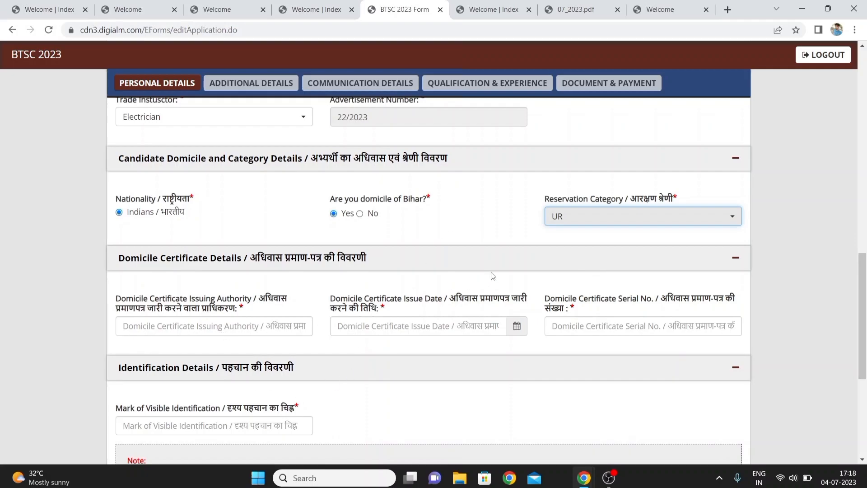
left_click(614, 217)
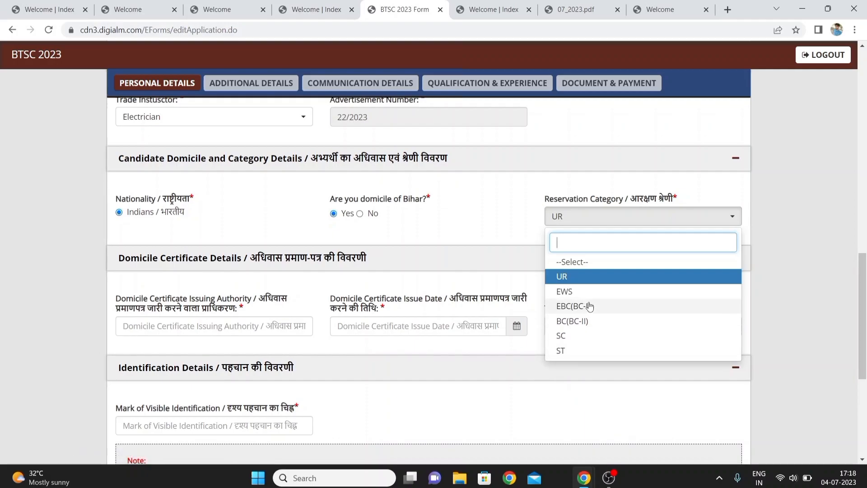
left_click(568, 291)
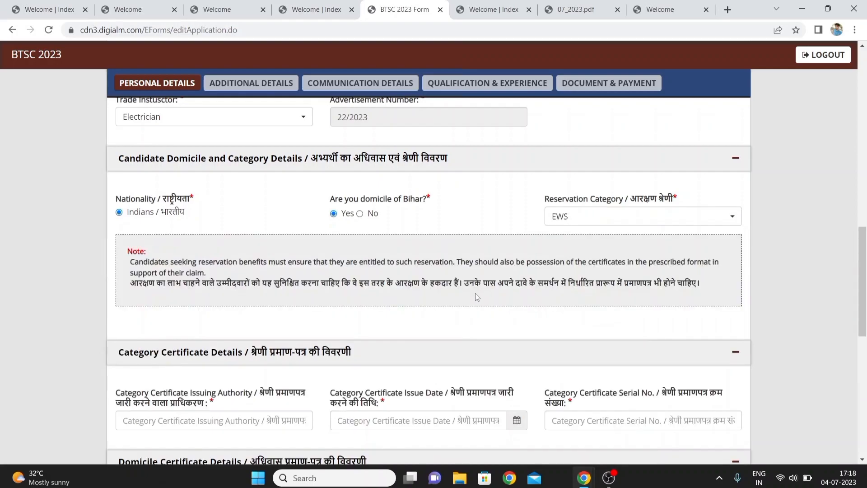
Tick the voluntary identity-proof declaration and save the personal details, acknowledging the saved message
scroll(475, 294, "down", 3)
scroll(475, 295, "down", 1)
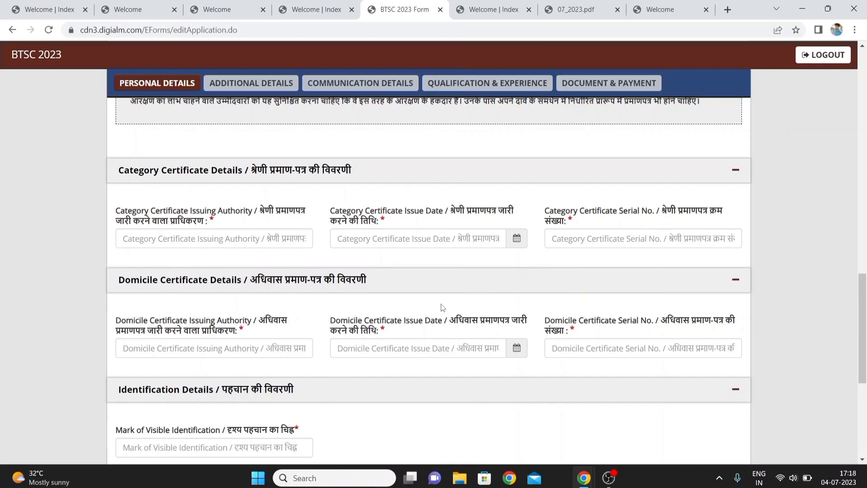
scroll(443, 308, "down", 3)
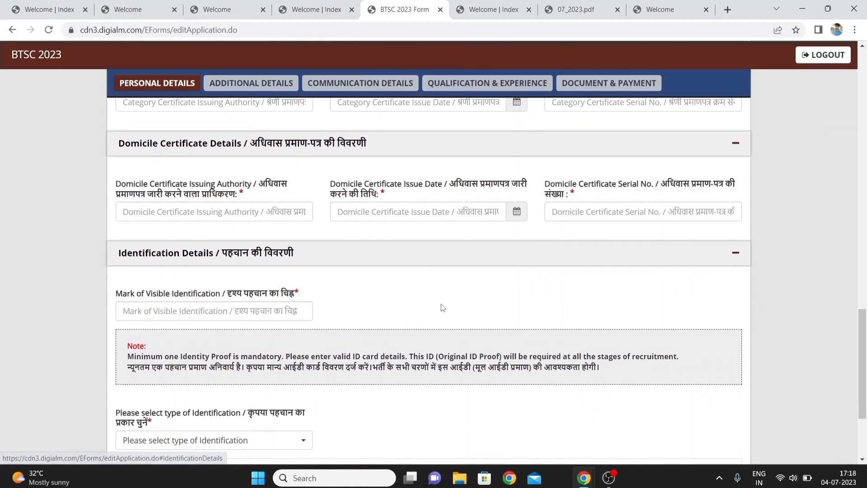
scroll(442, 308, "down", 1)
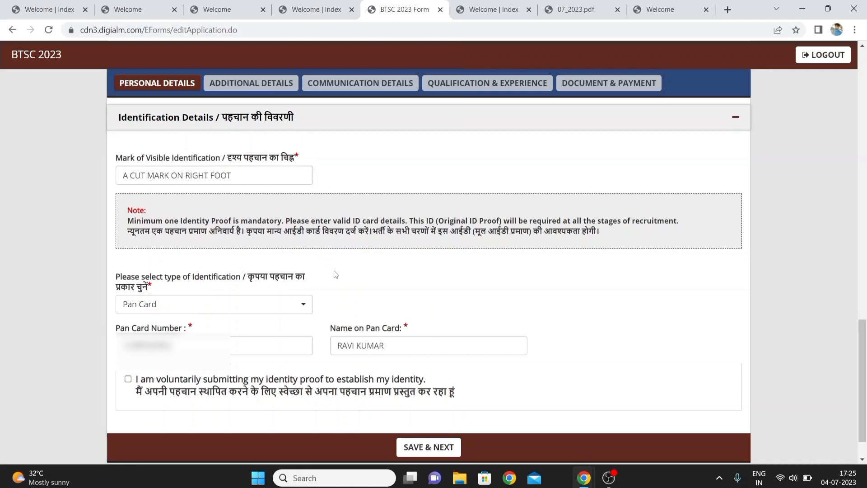
scroll(334, 274, "down", 1)
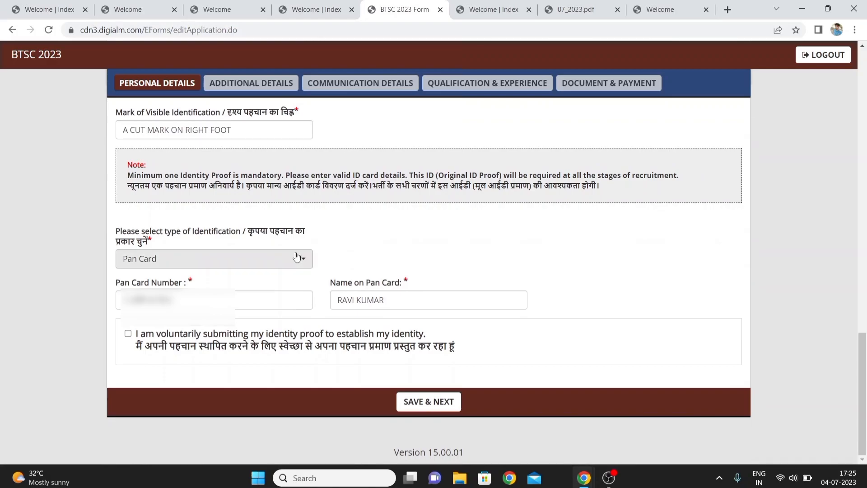
left_click(297, 262)
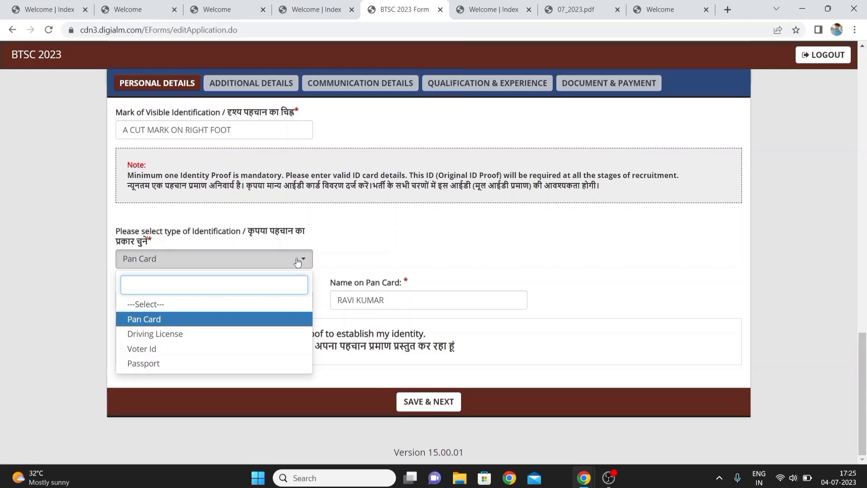
left_click(385, 242)
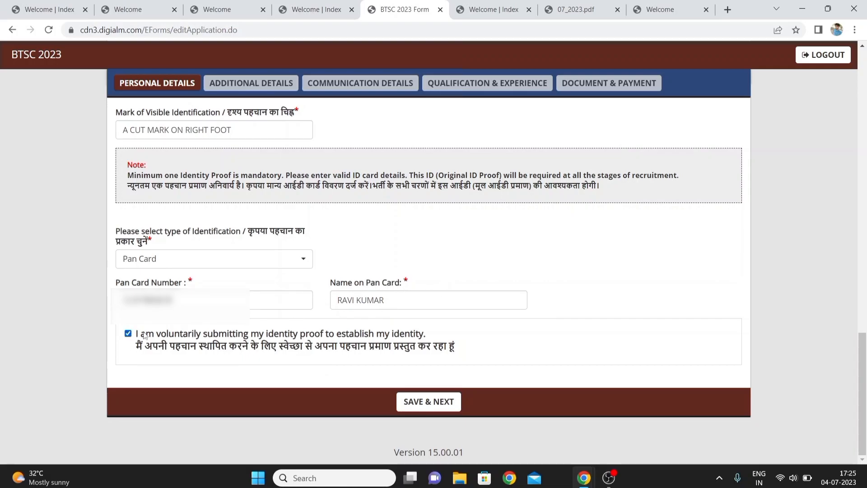
left_click(419, 402)
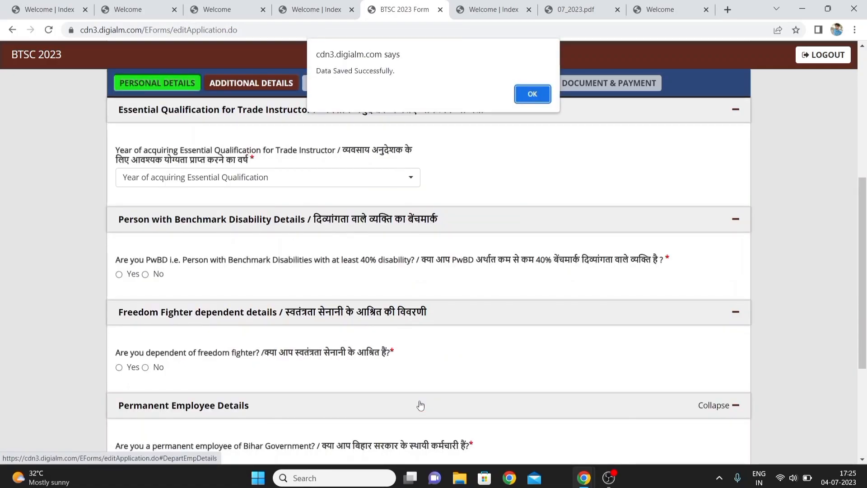
left_click(539, 100)
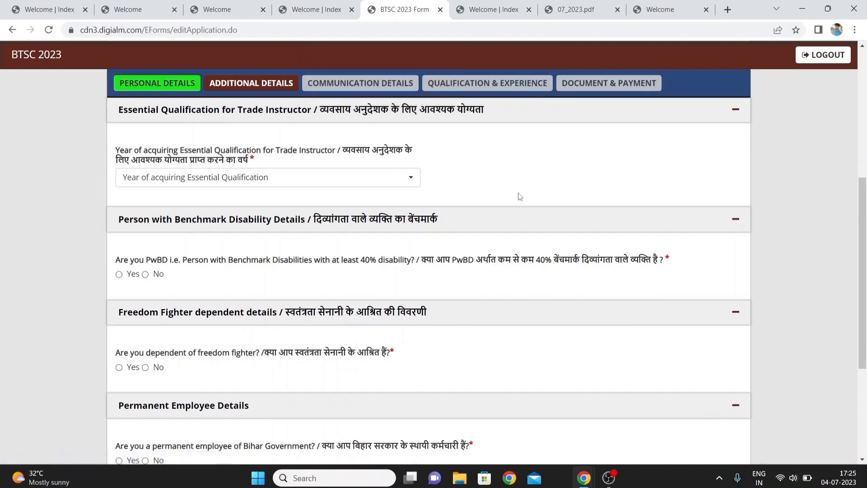
Set the year of acquiring the essential qualification for Trade Instructor to 2020
scroll(520, 196, "up", 2)
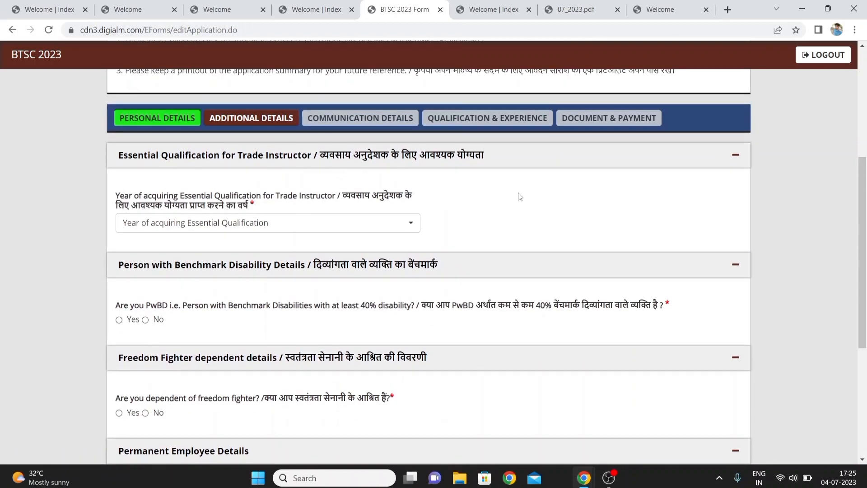
scroll(520, 196, "up", 1)
scroll(520, 196, "down", 2)
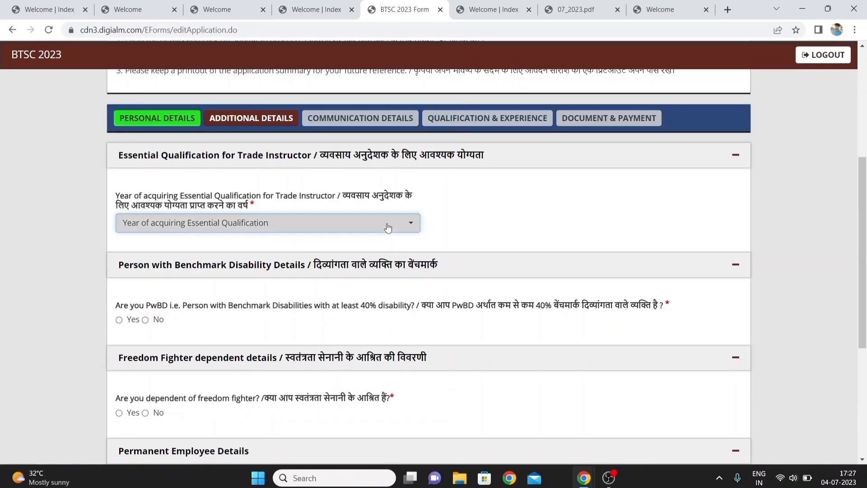
left_click(388, 228)
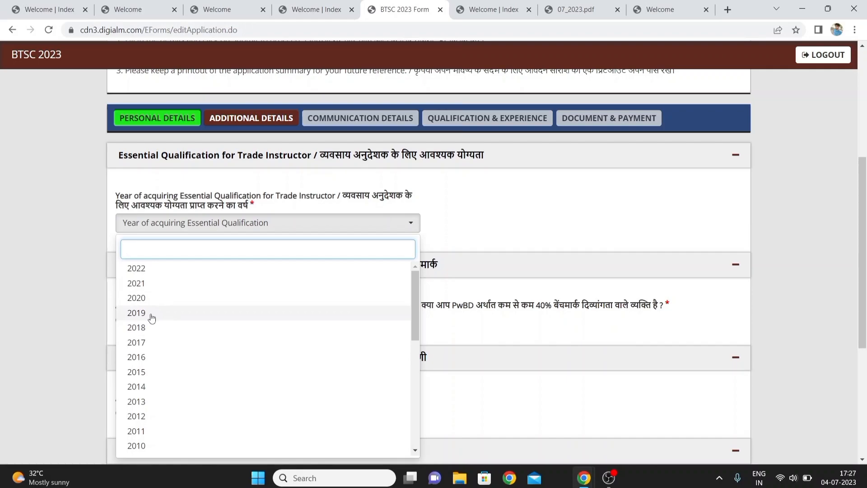
left_click(134, 299)
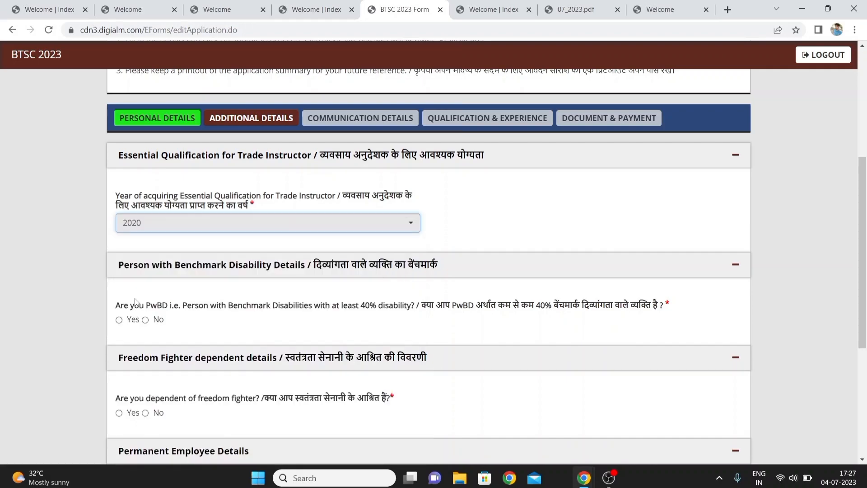
Answer No to the Person with Benchmark Disability question
left_click(491, 292)
scroll(491, 290, "down", 1)
scroll(491, 291, "down", 3)
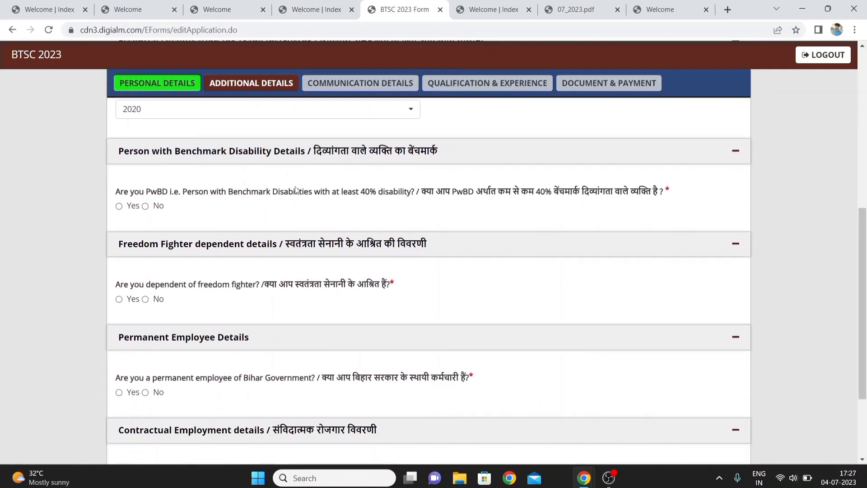
left_click(118, 206)
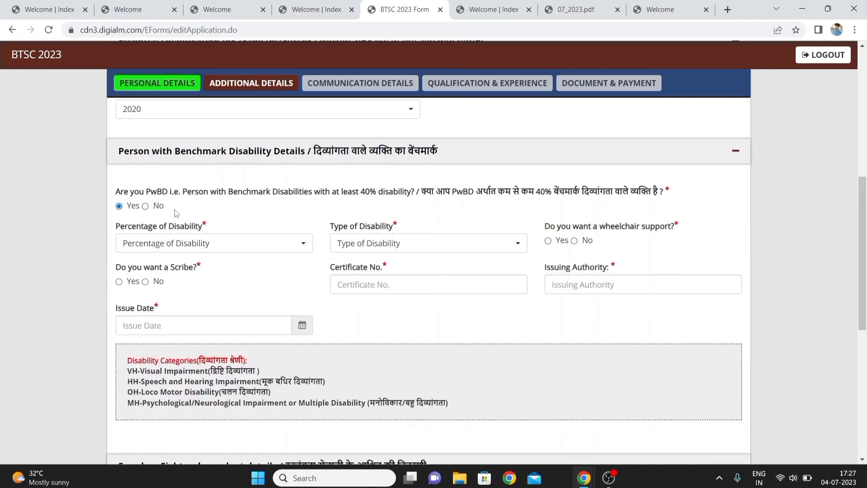
left_click(145, 206)
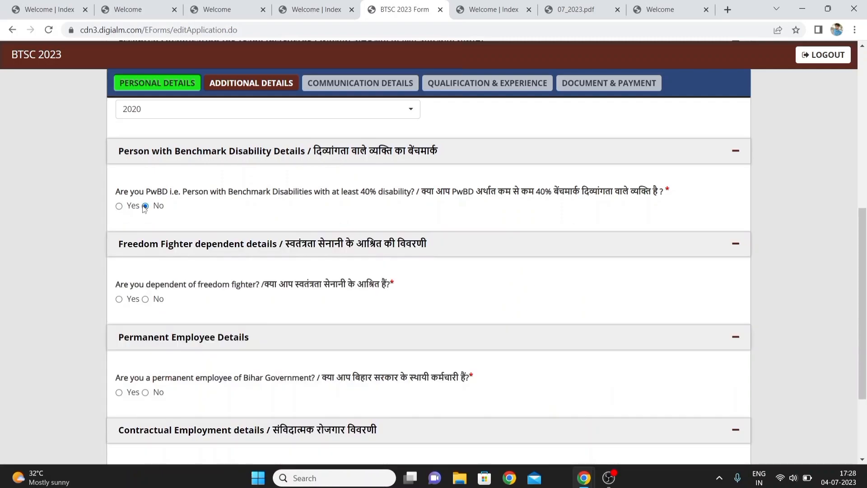
left_click(120, 206)
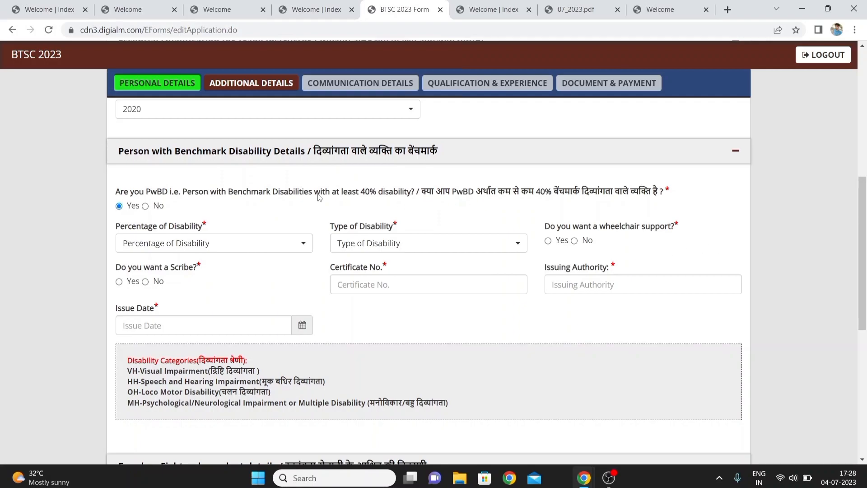
left_click(145, 207)
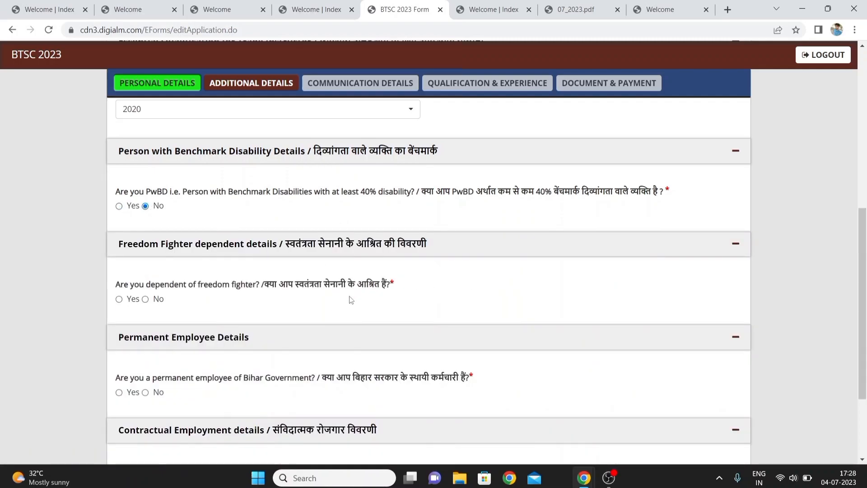
Answer No to the freedom fighter dependent question
left_click(120, 299)
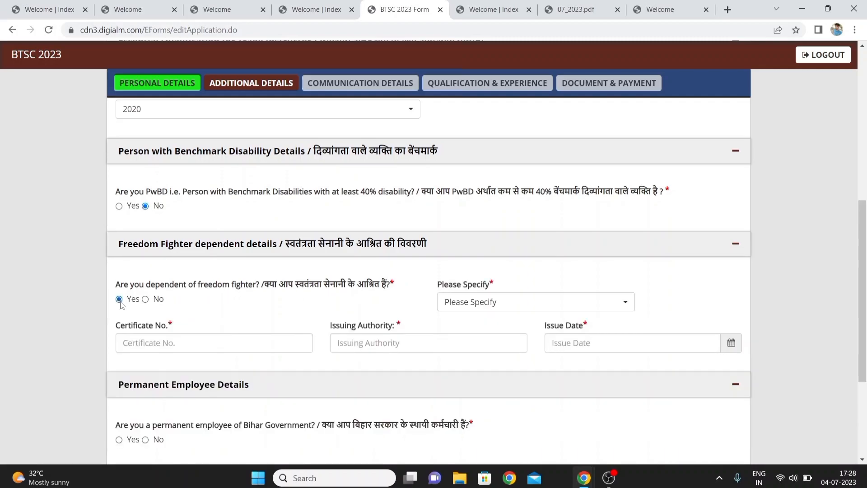
left_click(145, 300)
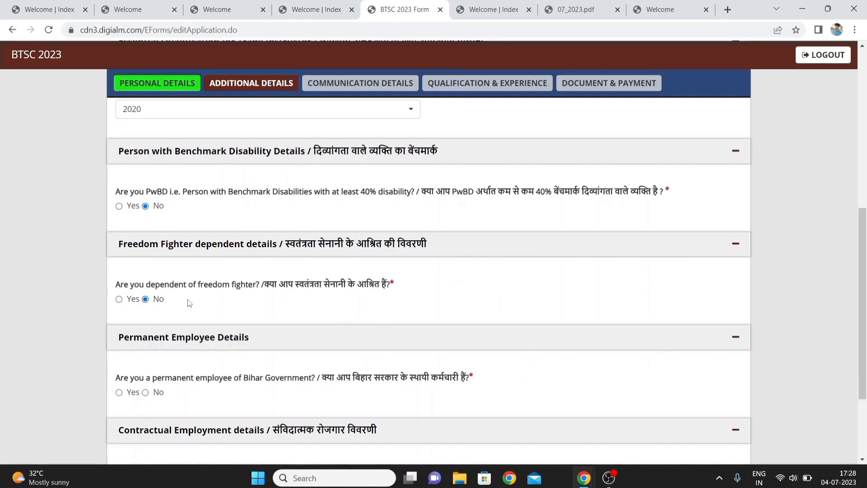
scroll(258, 319, "down", 3)
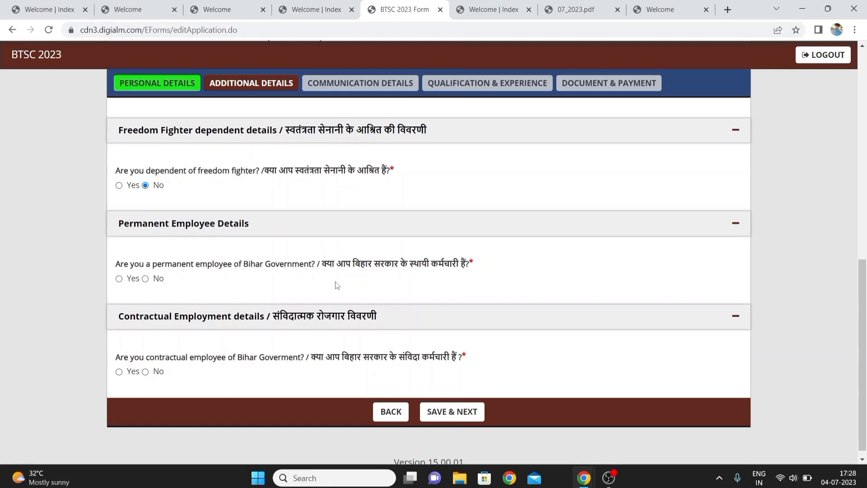
Answer No to the permanent Bihar Government employee question
left_click(119, 278)
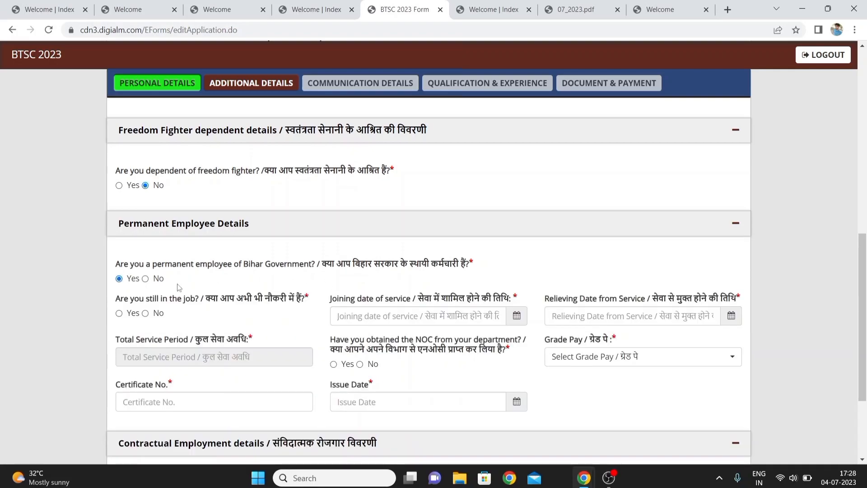
left_click(145, 279)
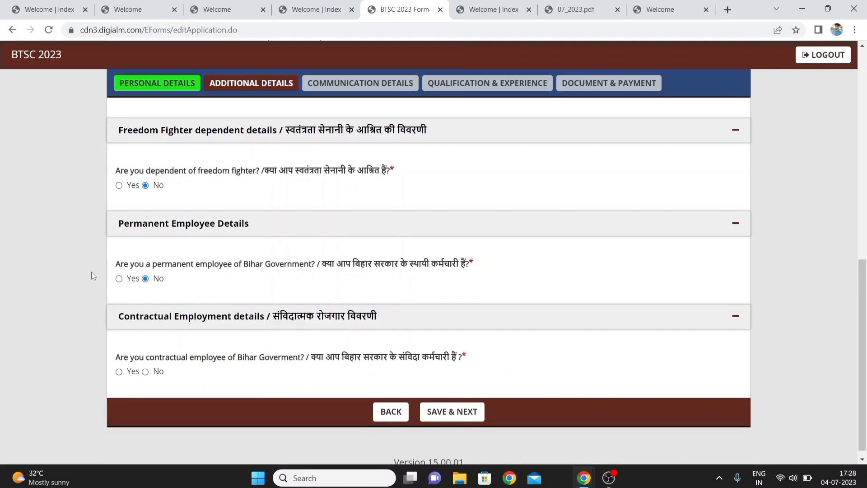
Answer No to the contractual employee question and save the additional details, acknowledging the saved message
scroll(92, 276, "down", 1)
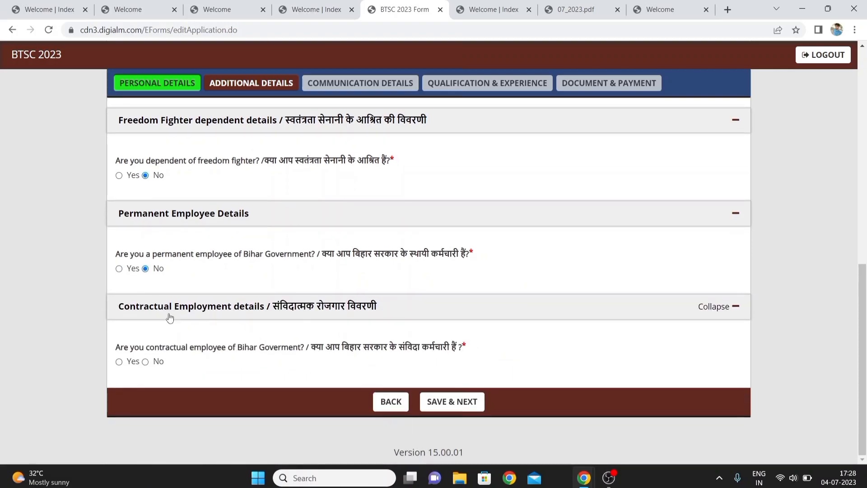
left_click(144, 361)
left_click(453, 401)
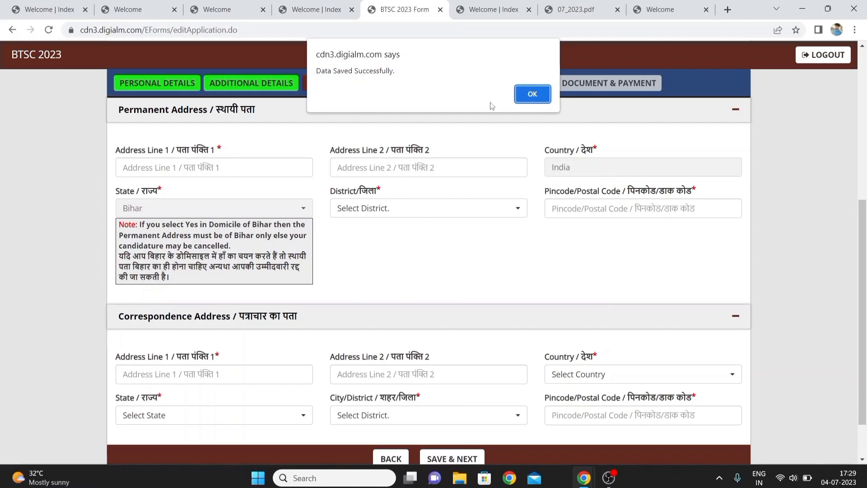
left_click(531, 94)
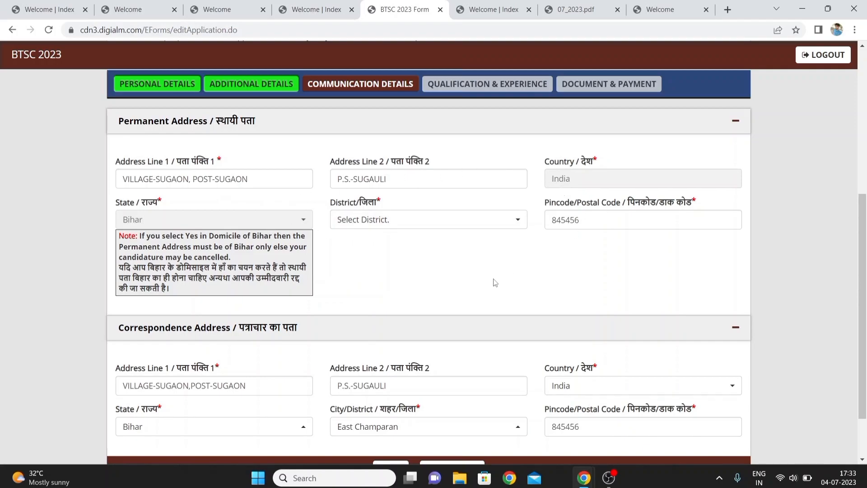
Save the communication details and acknowledge the saved message
scroll(495, 283, "down", 2)
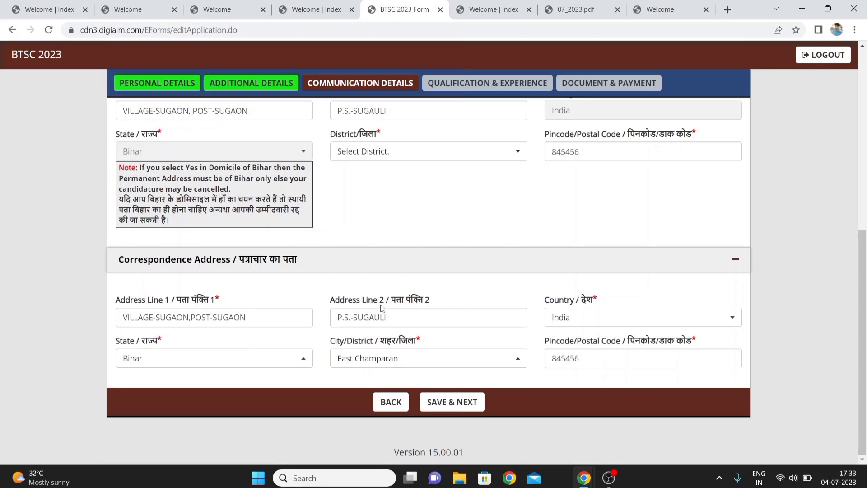
left_click(456, 402)
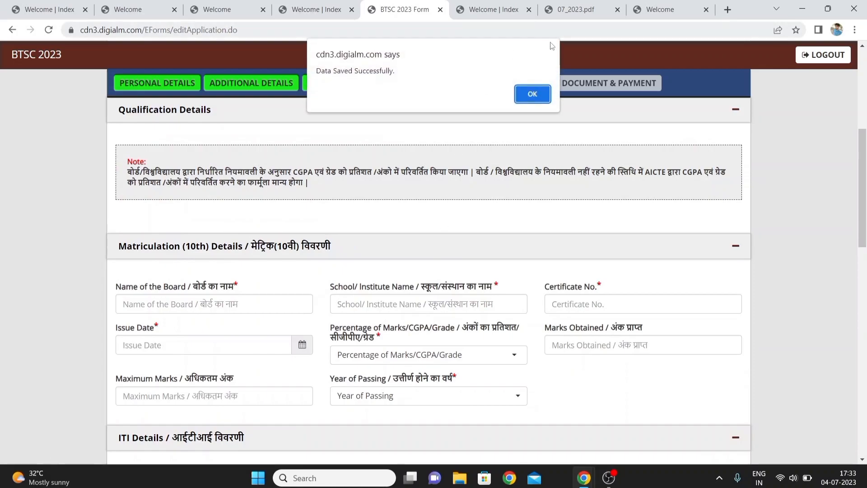
left_click(539, 93)
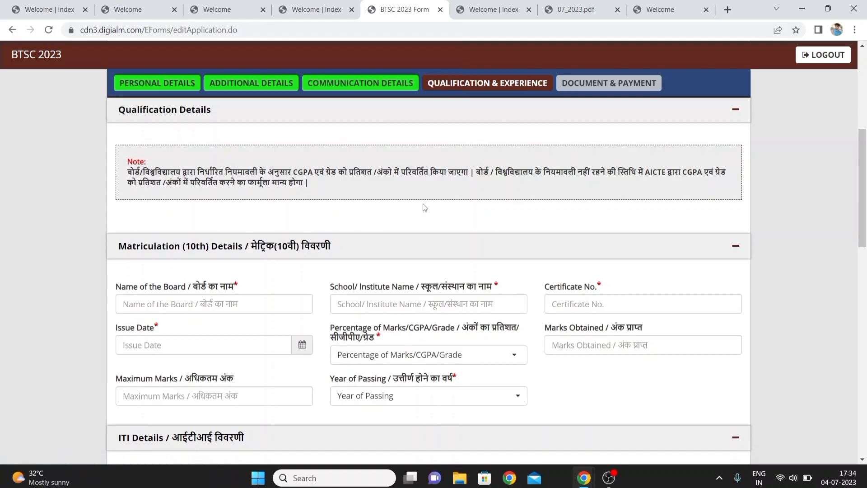
Set the Matriculation (10th) marks type to Percentage
scroll(425, 207, "down", 2)
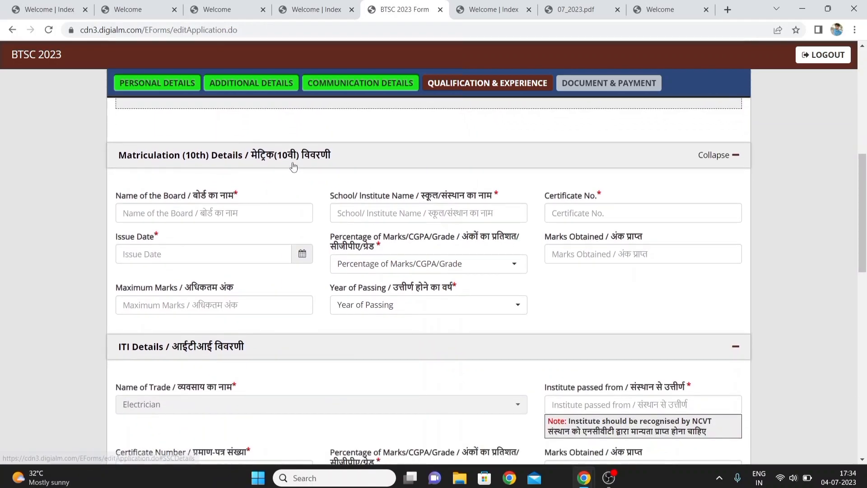
left_click(183, 213)
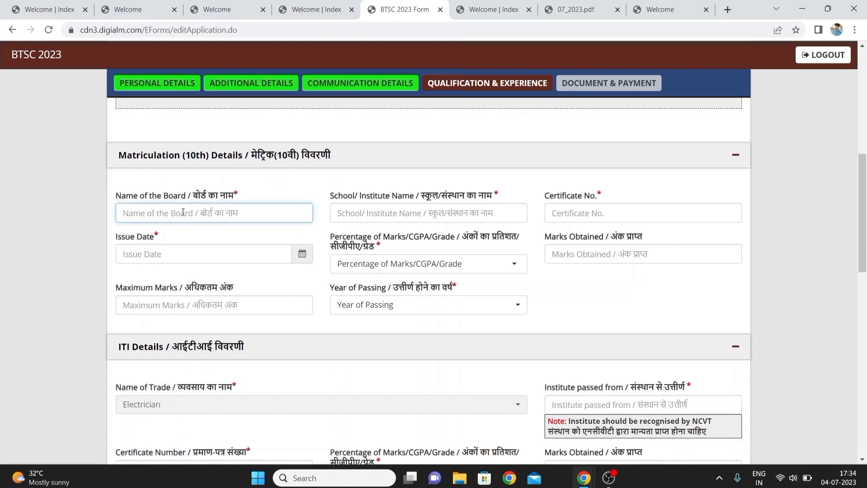
left_click(467, 210)
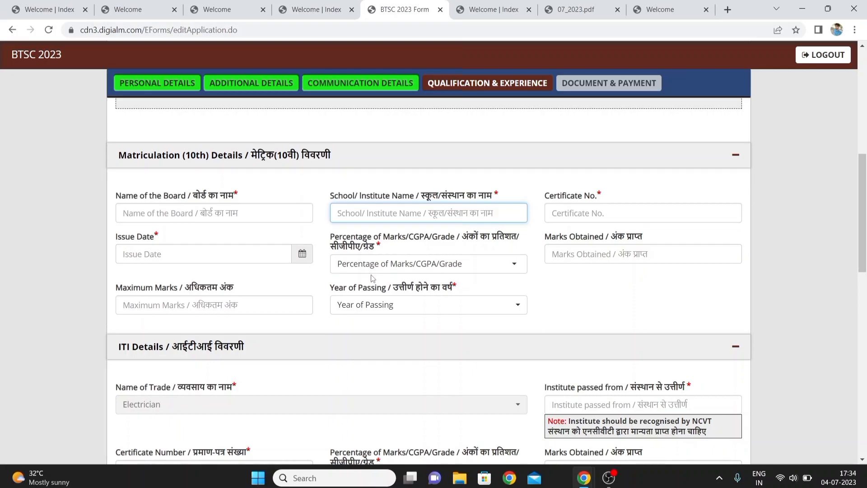
left_click(446, 266)
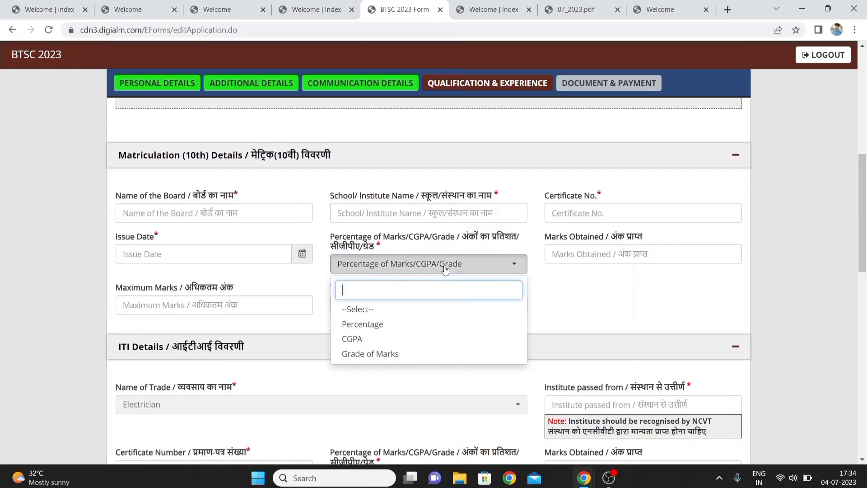
left_click(353, 326)
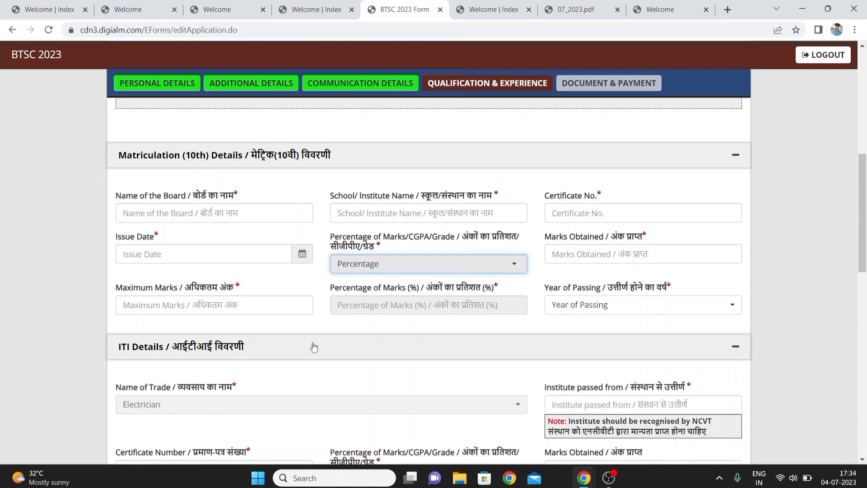
Enter 500 as the 10th maximum marks and 300 as marks obtained
left_click(214, 303)
type("500")
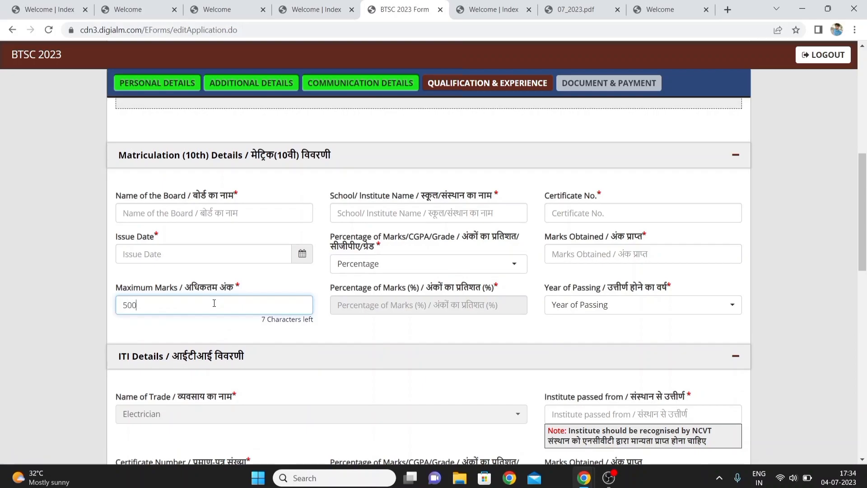
left_click(571, 250)
type("300")
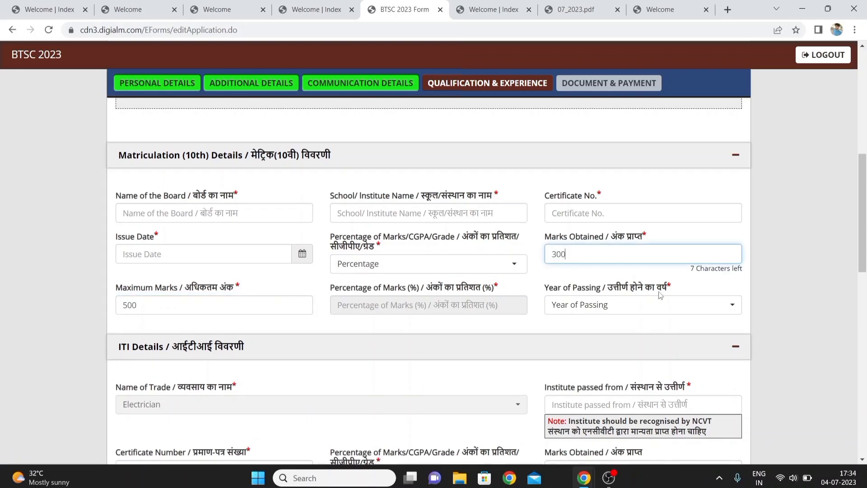
Select 2017 as the 10th year of passing
left_click(645, 305)
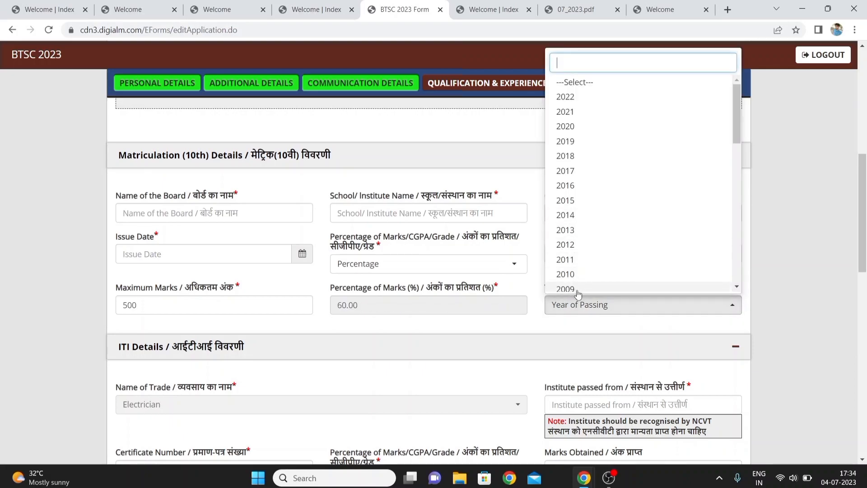
left_click(562, 172)
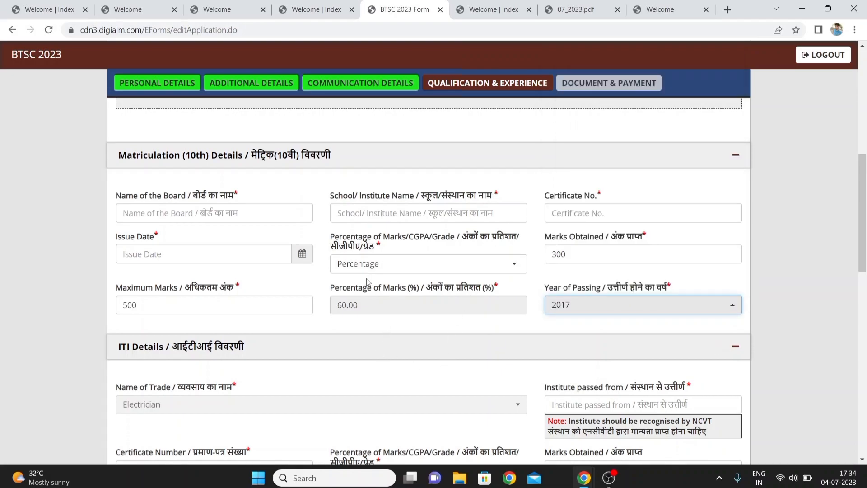
left_click(373, 329)
Set the ITI details marks type to Percentage
scroll(374, 329, "down", 3)
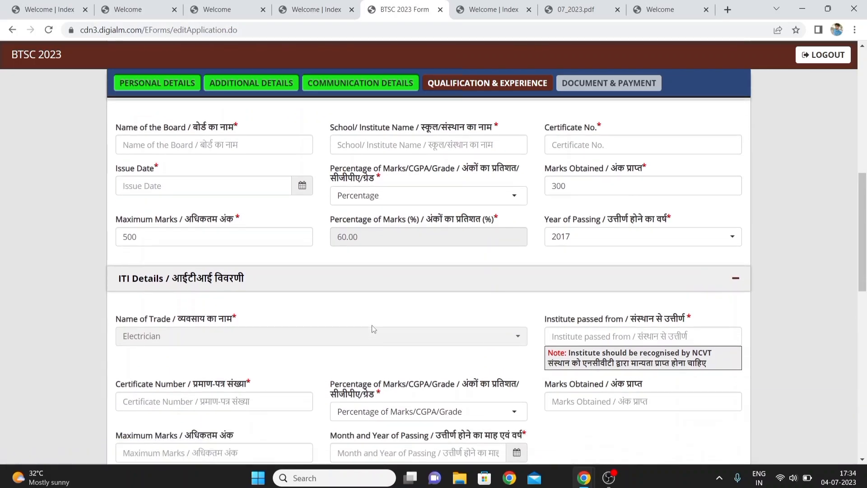
scroll(373, 328, "down", 2)
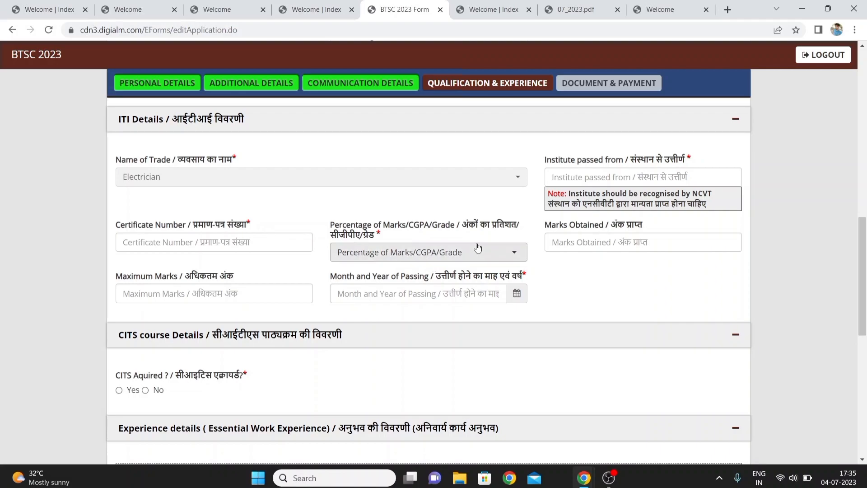
left_click(415, 255)
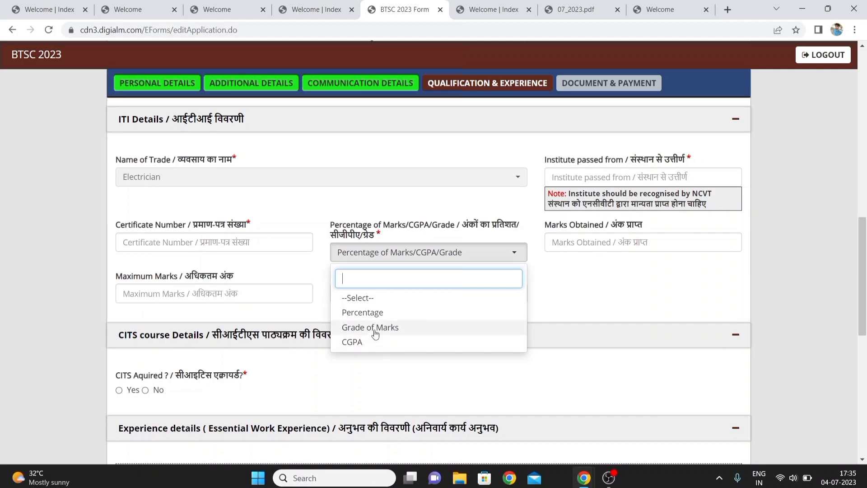
left_click(370, 313)
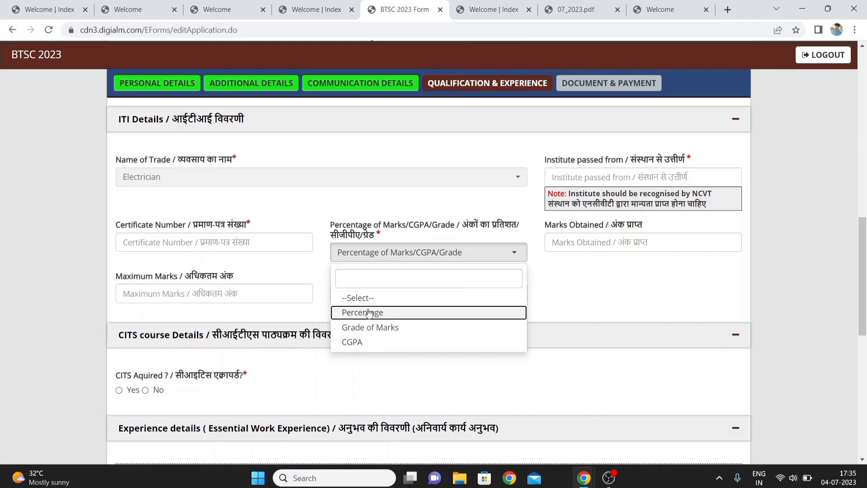
left_click(369, 313)
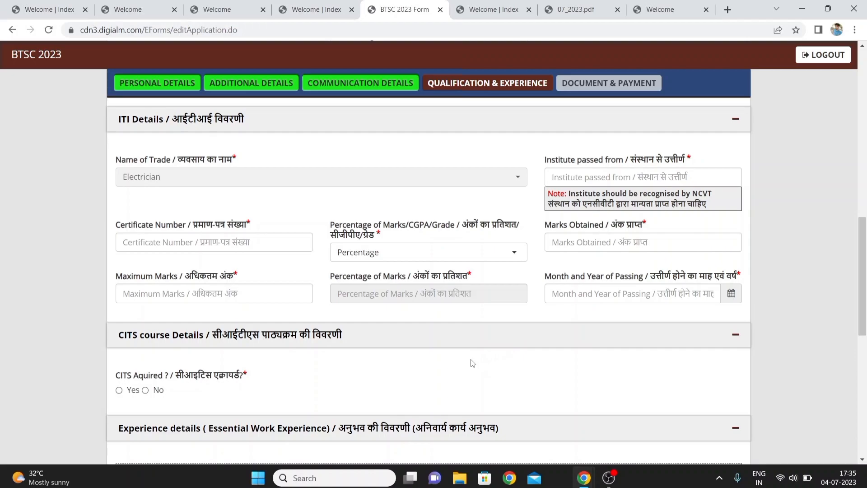
scroll(473, 363, "down", 2)
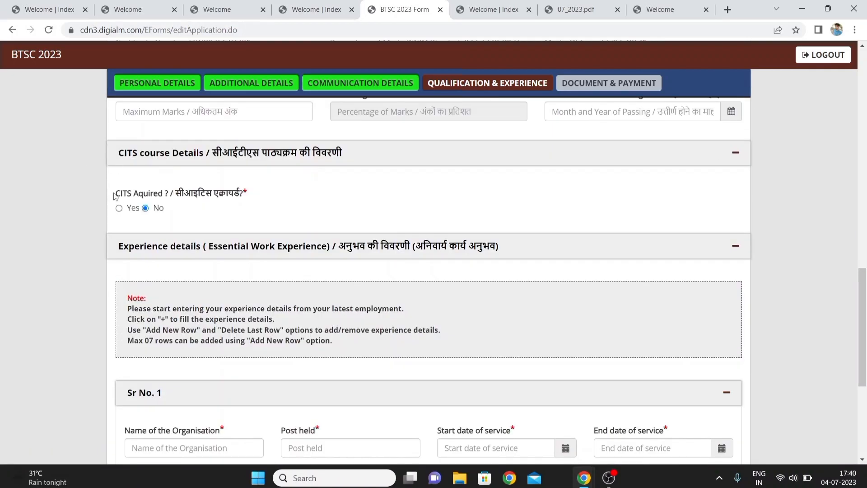
left_click(119, 208)
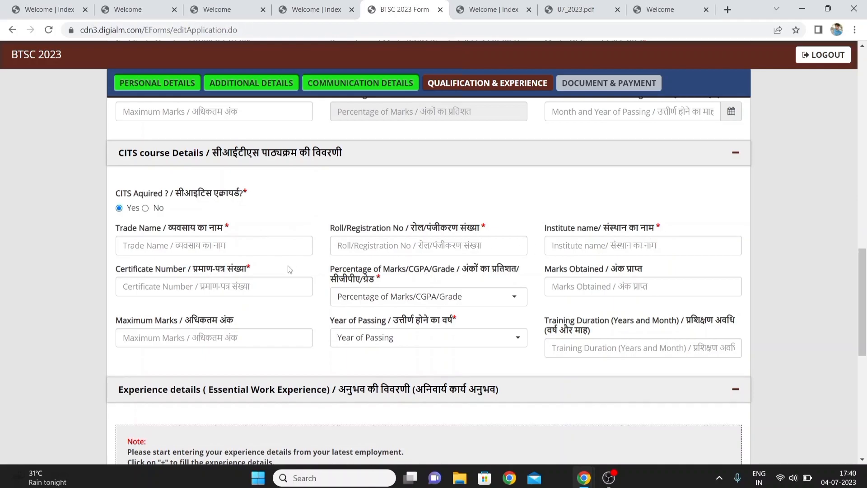
left_click(436, 309)
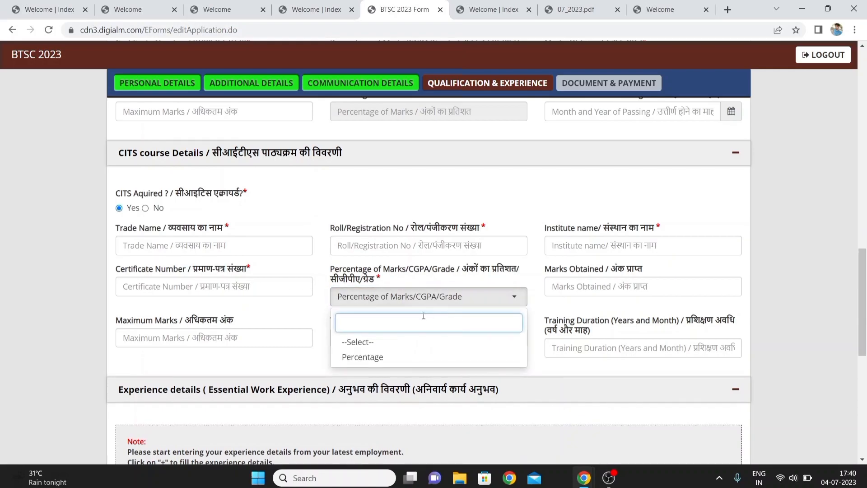
left_click(370, 358)
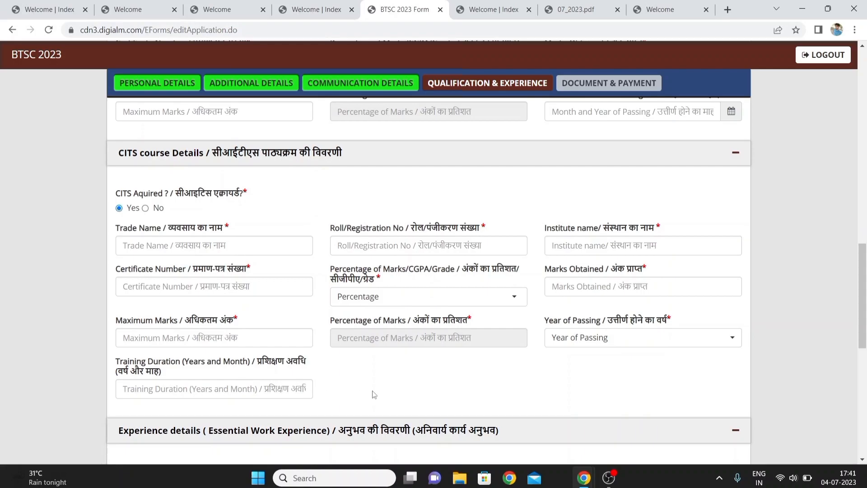
scroll(373, 394, "down", 1)
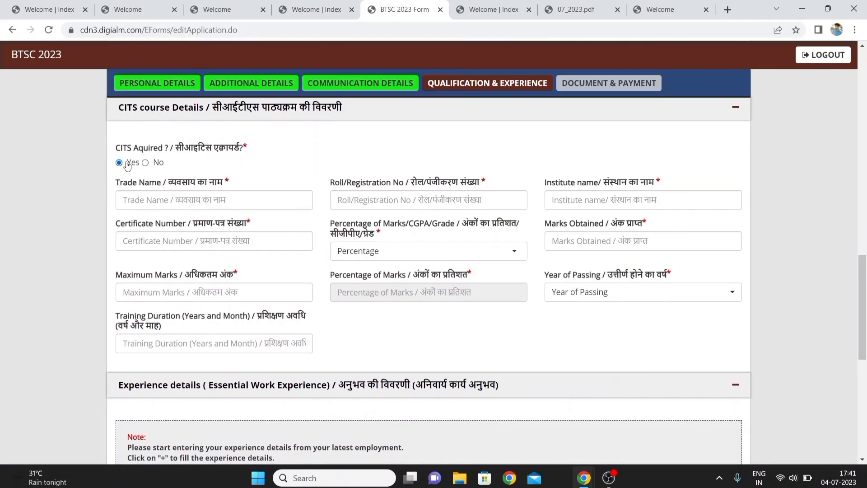
left_click(145, 163)
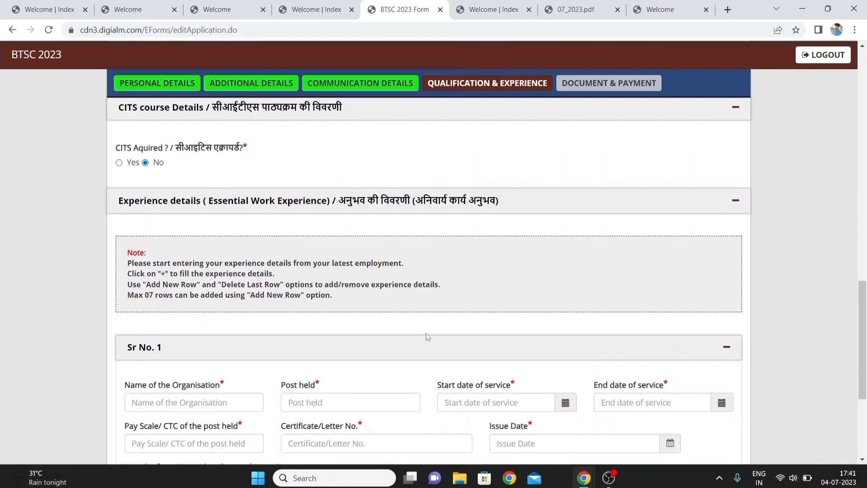
Save the qualification and experience details and acknowledge the saved message
scroll(427, 334, "down", 3)
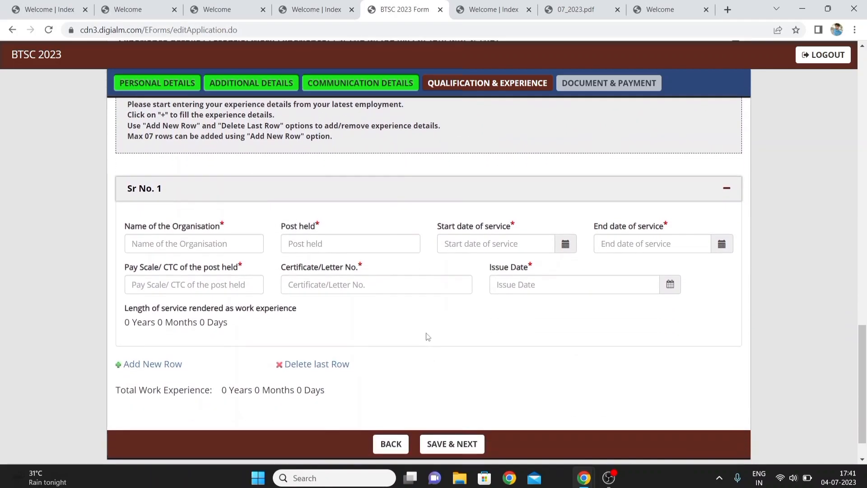
scroll(428, 336, "down", 1)
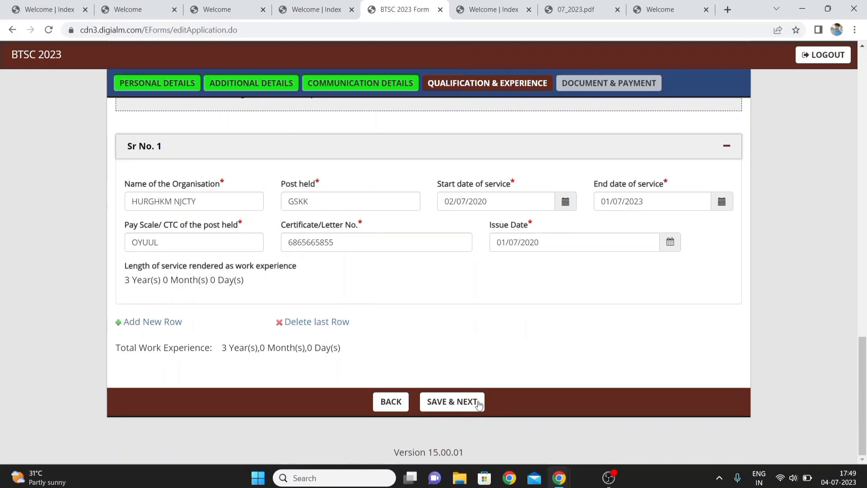
left_click(467, 402)
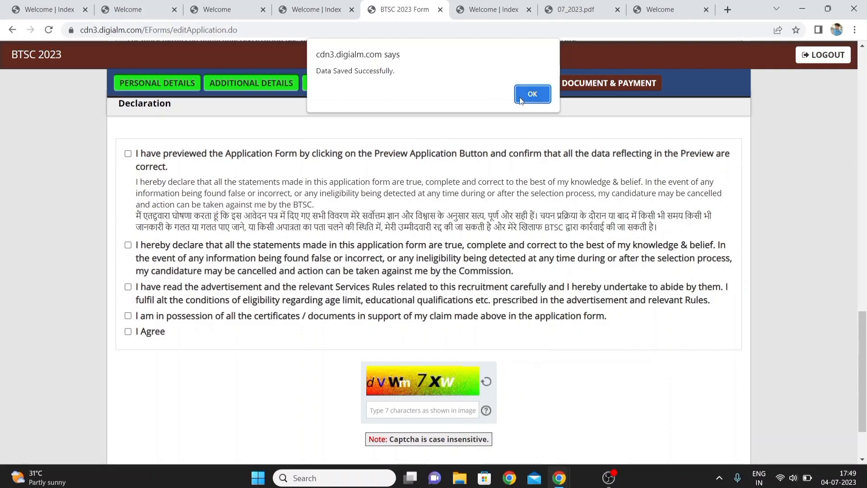
left_click(532, 94)
Review the document upload section and open the upload-instructions PDF tab
scroll(522, 100, "up", 5)
scroll(522, 101, "up", 8)
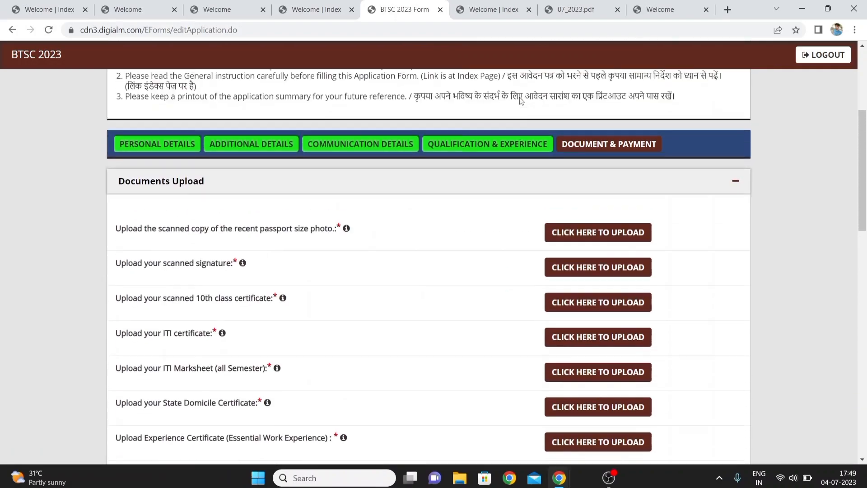
scroll(520, 98, "down", 1)
scroll(521, 97, "down", 2)
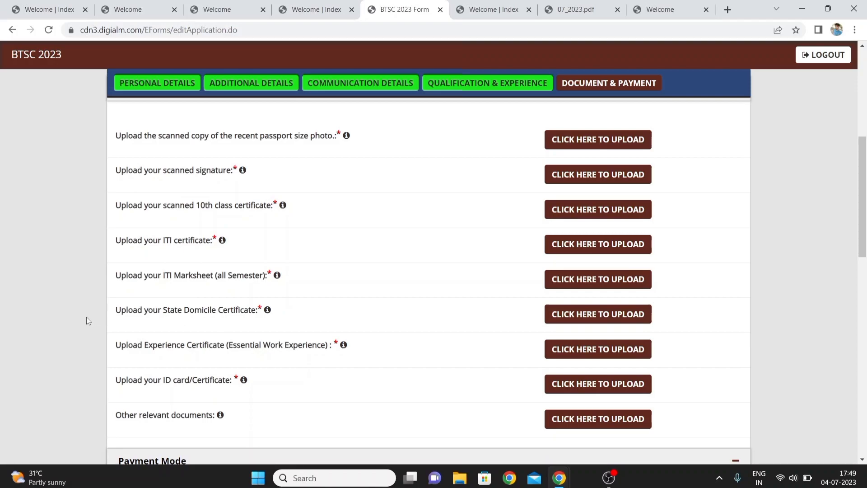
scroll(87, 320, "down", 1)
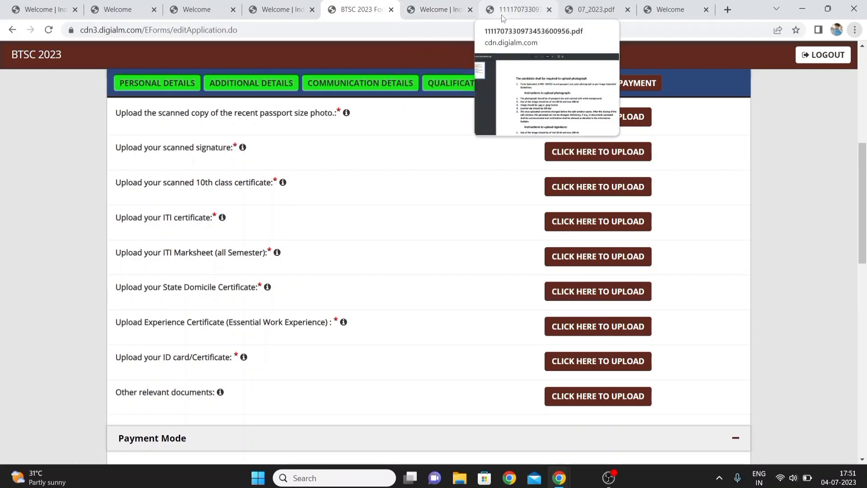
left_click(503, 15)
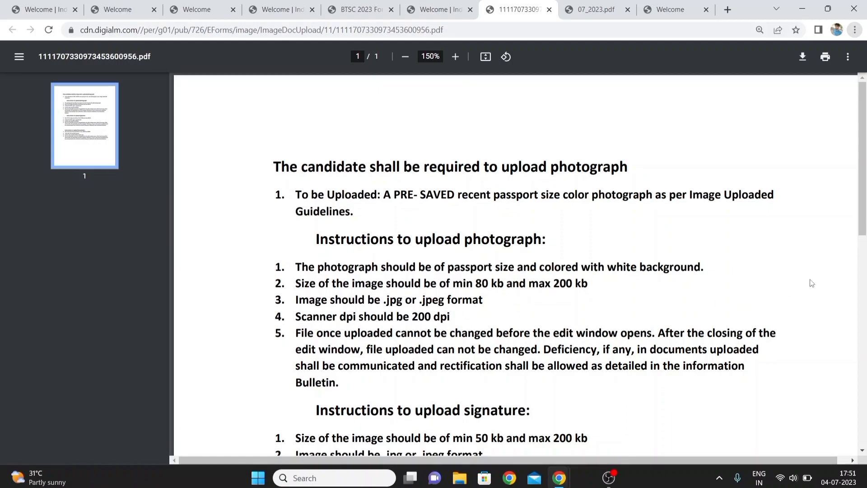
Scroll through the upload-instructions PDF to read the photograph, signature and document requirements
left_click(863, 267)
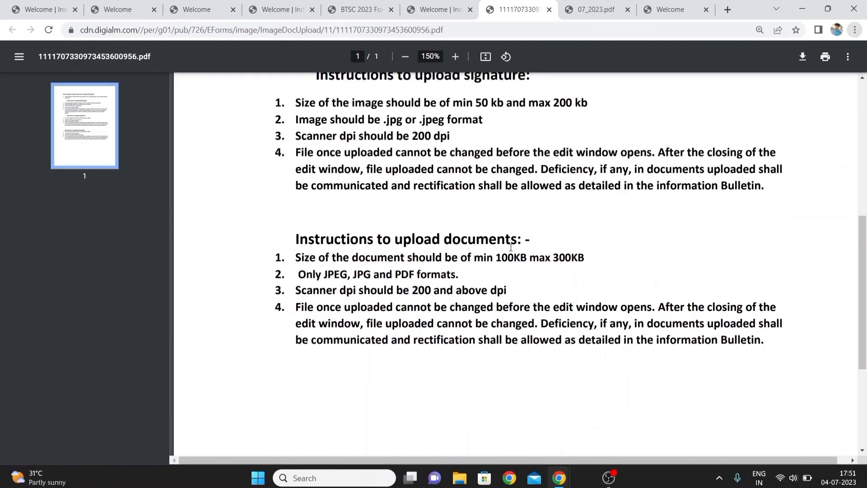
left_click(863, 175)
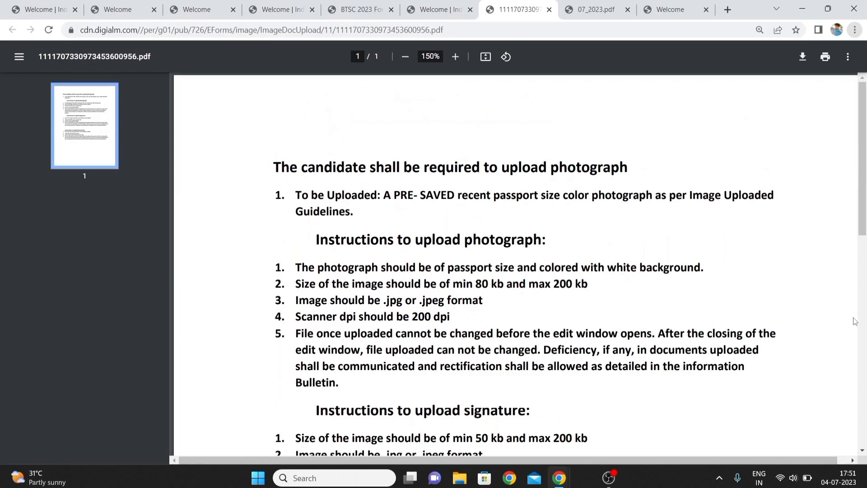
left_click(863, 296)
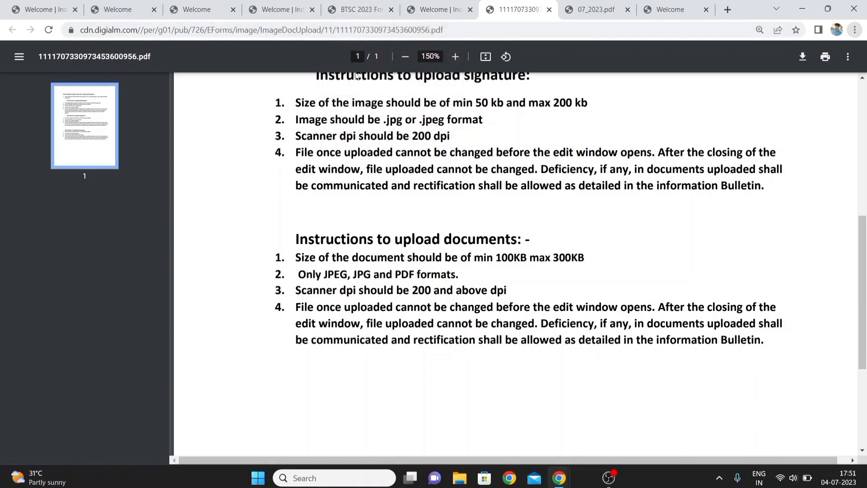
Return to the application form and upload RAVI 10TH CERTIFICATE (1).jpg as the ITI Marksheet, then close the upload dialog
left_click(343, 17)
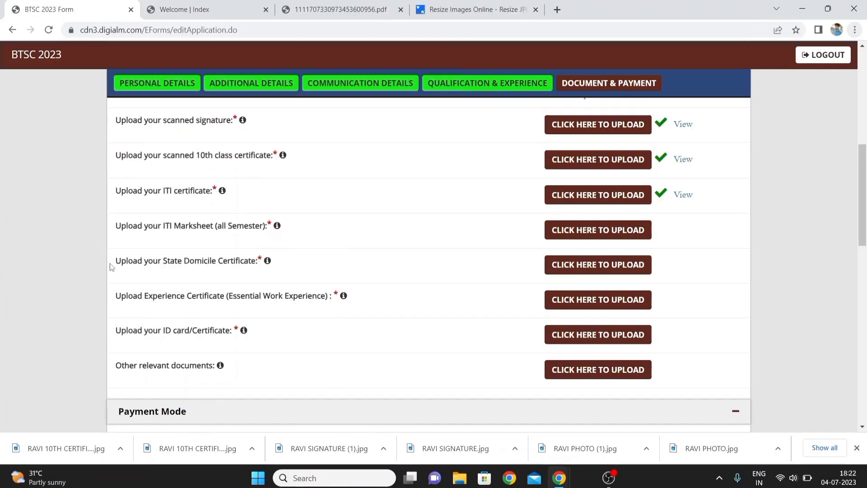
left_click(572, 232)
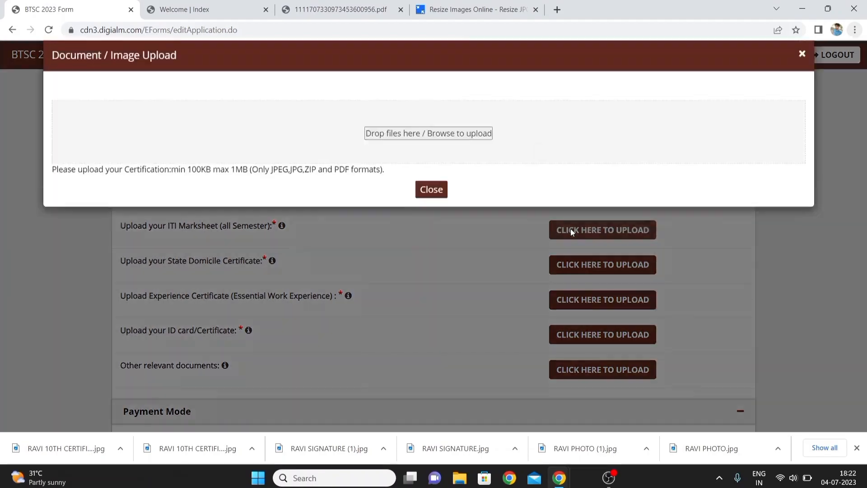
left_click(413, 165)
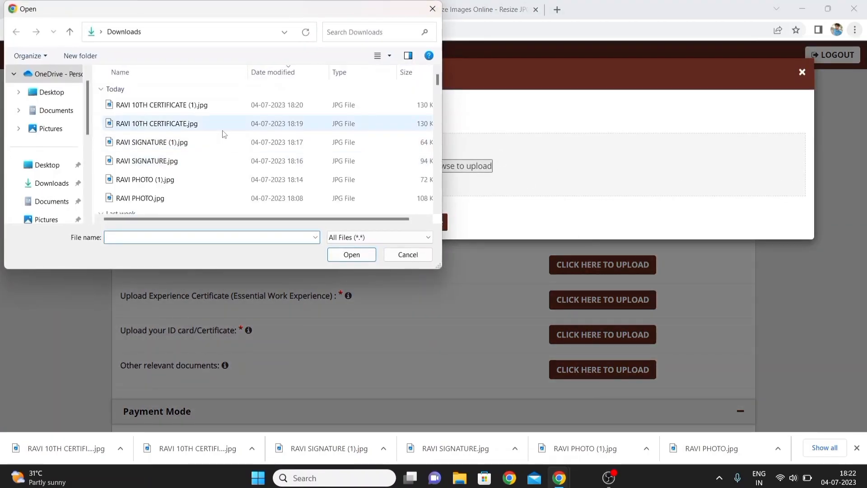
double_click(199, 106)
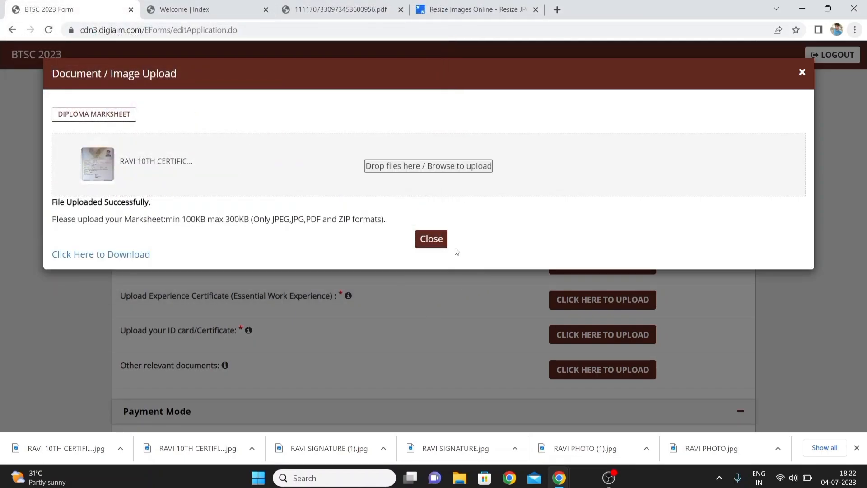
left_click(433, 234)
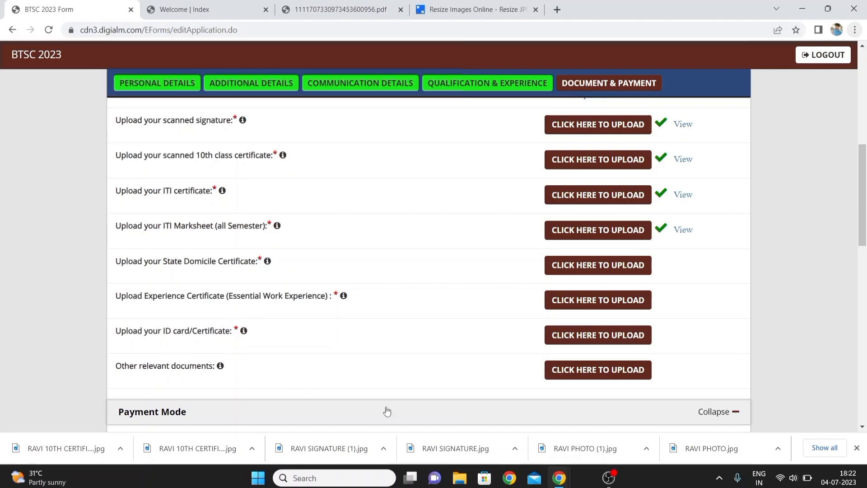
Upload RAVI 10TH CERTIFICATE (1).jpg as the State Domicile Certificate
left_click(606, 263)
left_click(450, 167)
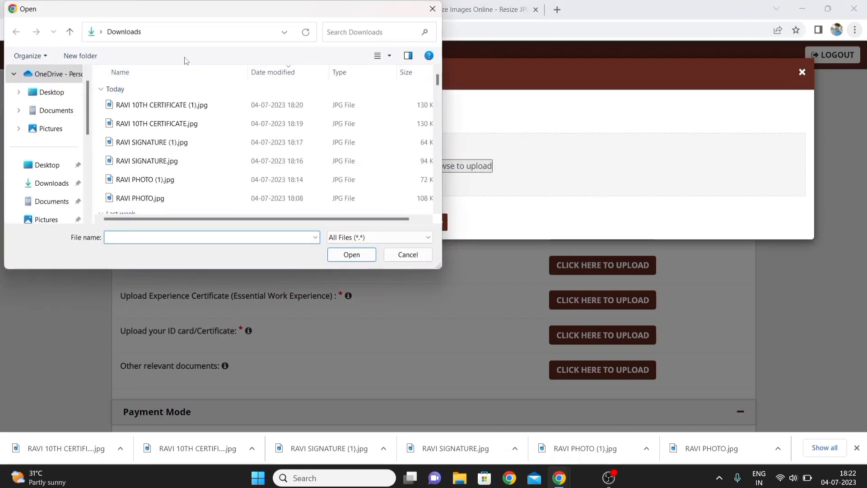
left_click(176, 106)
double_click(176, 107)
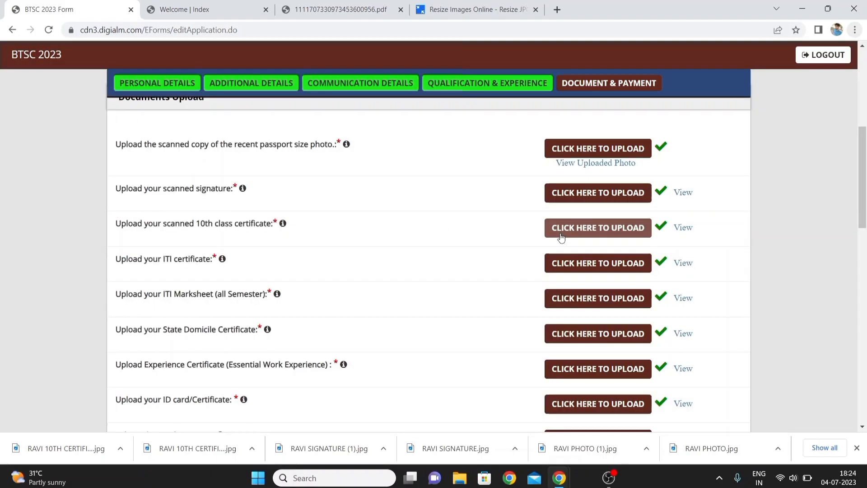
View the uploaded photo and signature to check them, closing each preview window
left_click(601, 165)
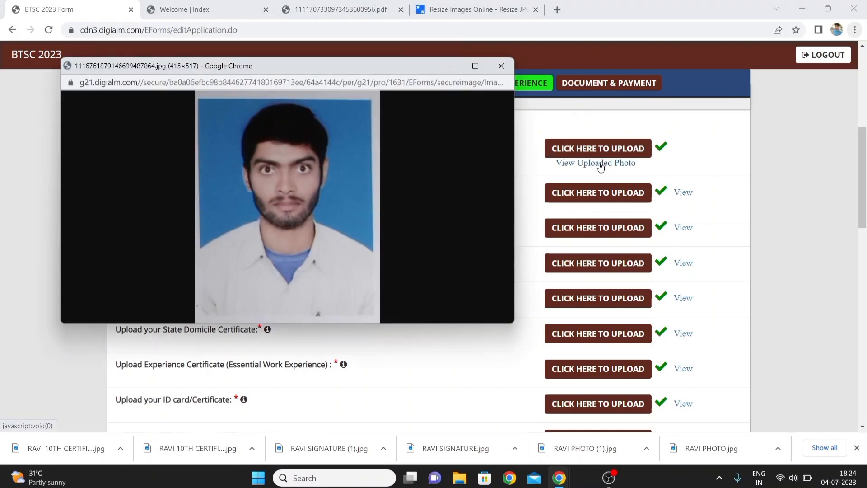
left_click(789, 163)
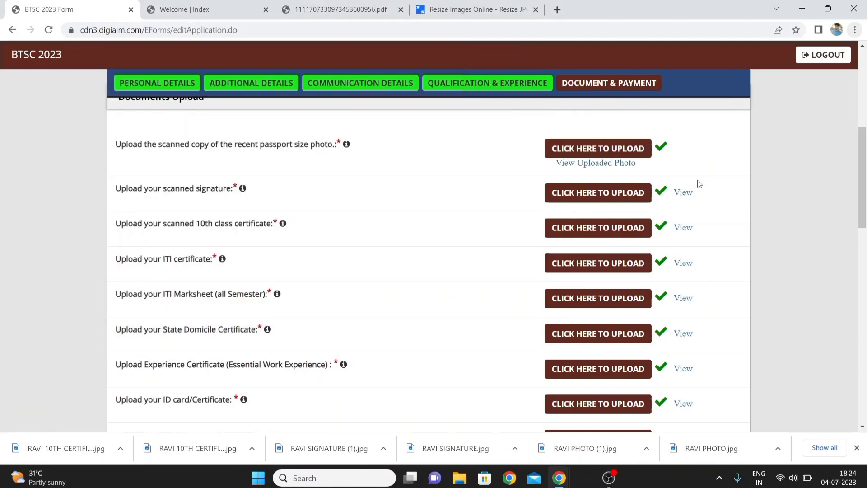
left_click(686, 193)
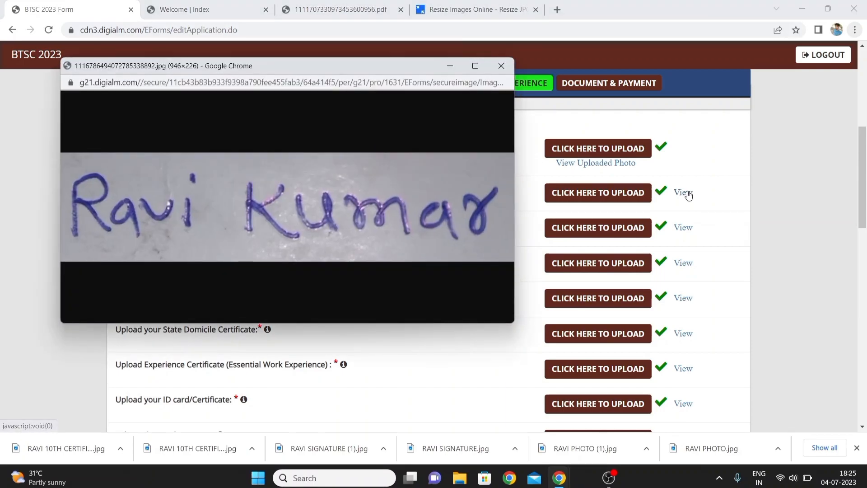
left_click(740, 191)
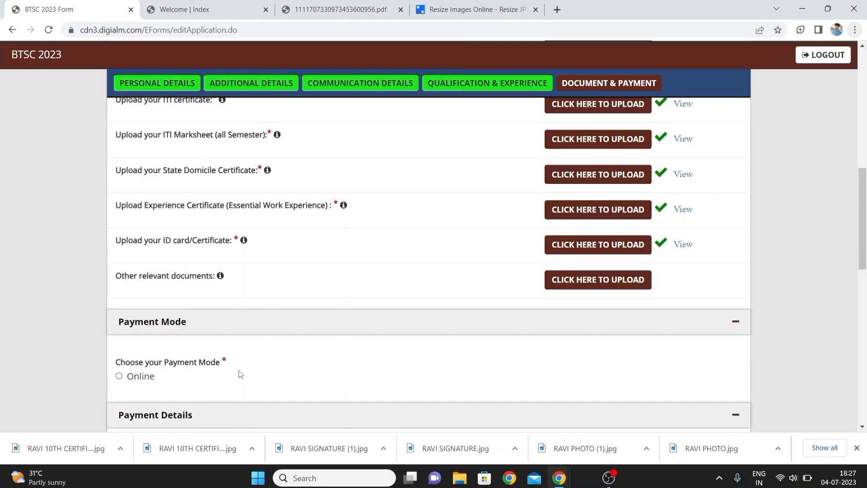
Choose Online as the payment mode and tick all five declaration checkboxes including I Agree
left_click(118, 377)
scroll(105, 370, "down", 3)
scroll(105, 371, "down", 3)
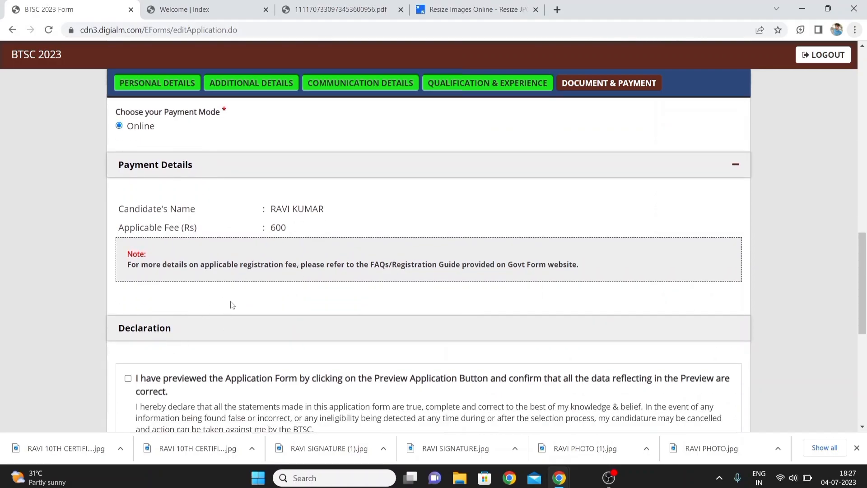
scroll(231, 304, "down", 2)
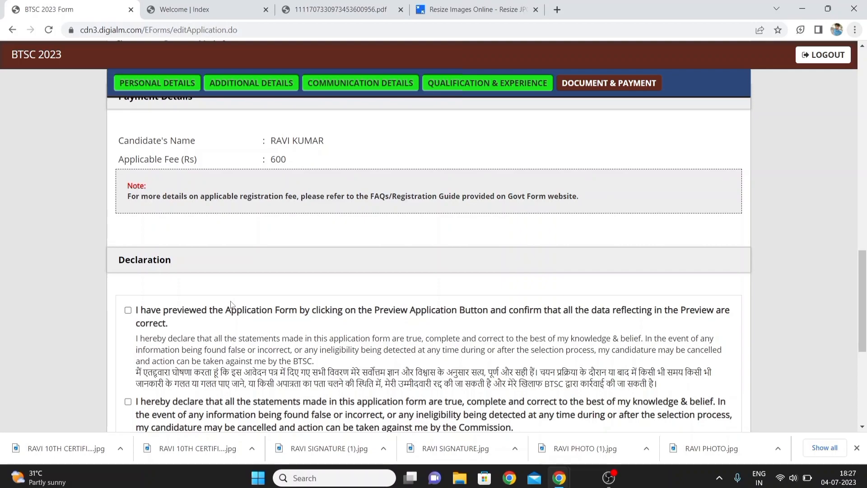
scroll(231, 304, "down", 2)
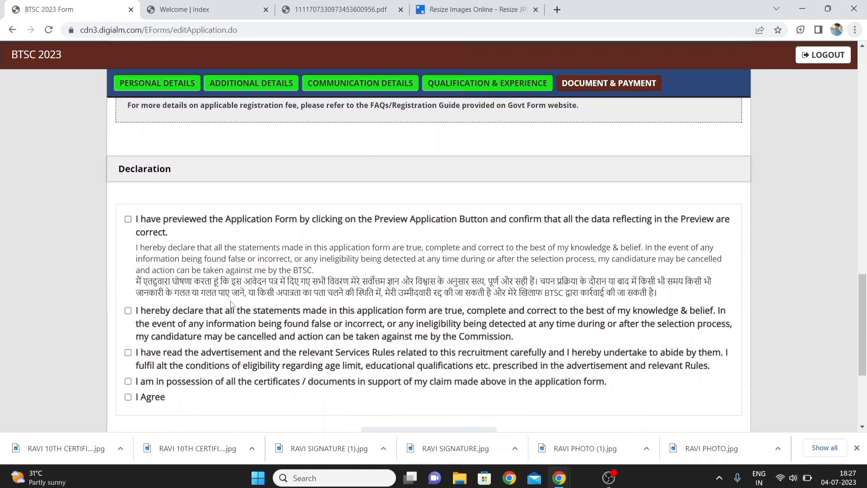
scroll(231, 304, "down", 1)
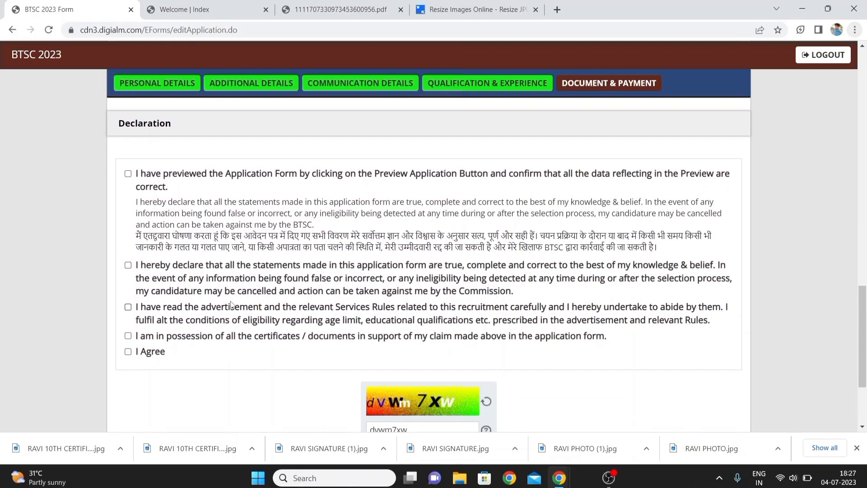
left_click(128, 174)
left_click(128, 265)
left_click(128, 307)
left_click(127, 336)
left_click(128, 351)
Open the application preview and scroll through the entered details before closing it
scroll(196, 396, "down", 3)
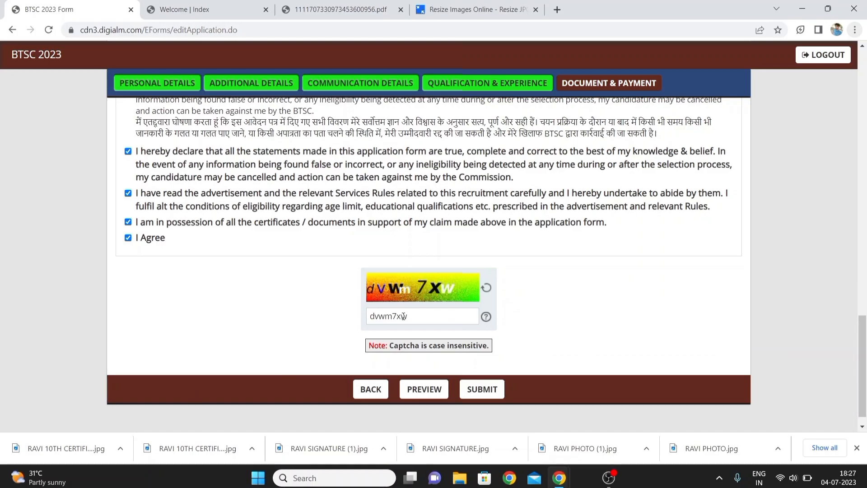
left_click(412, 391)
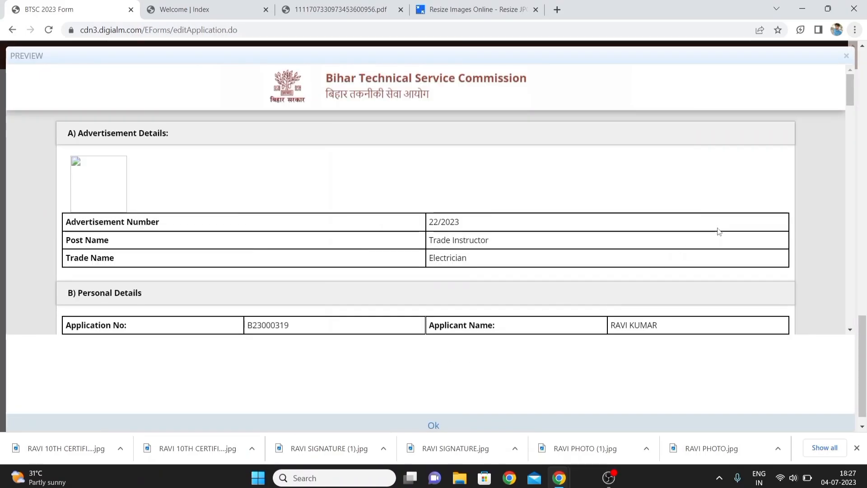
left_click(851, 143)
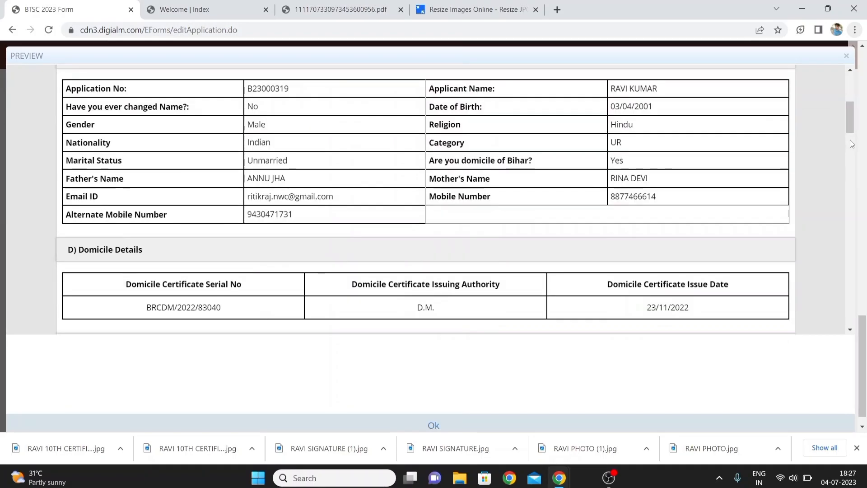
left_click(850, 143)
left_click(849, 180)
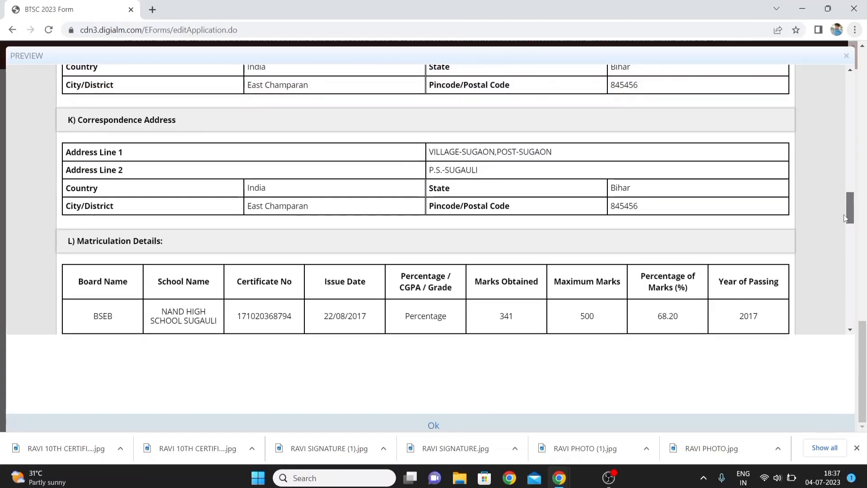
scroll(831, 186, "up", 6)
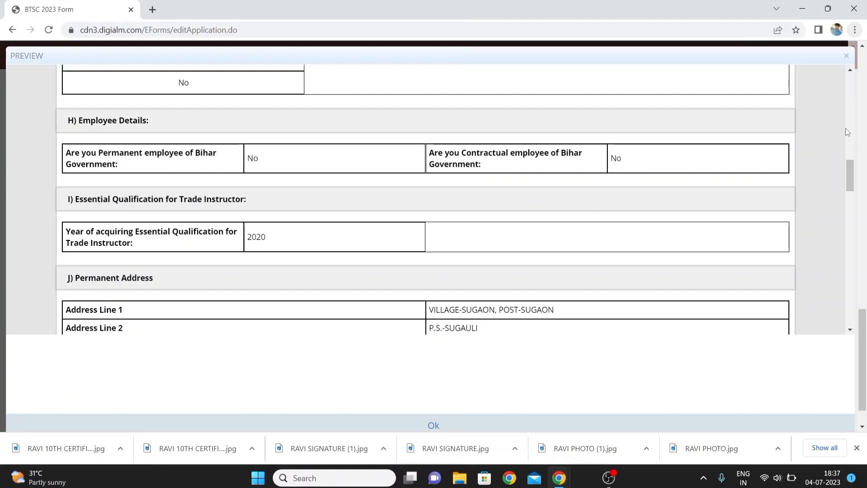
left_click(846, 55)
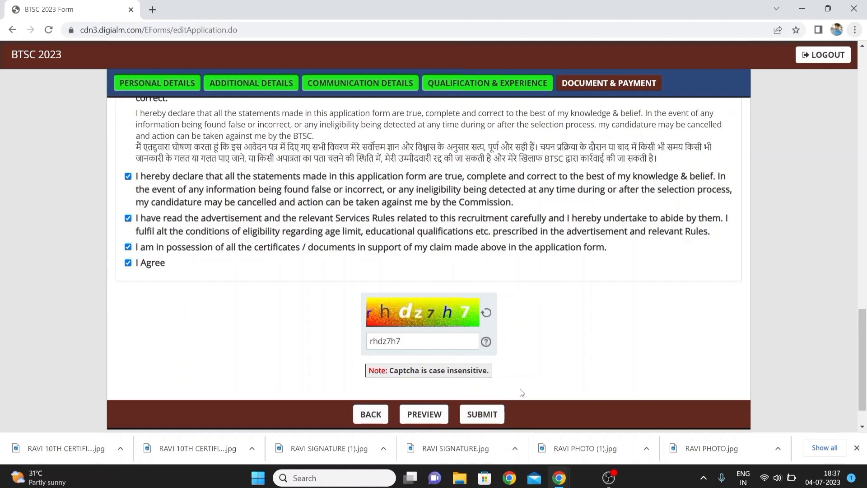
Submit the application and select QR as the payment method on the payment page
scroll(482, 388, "down", 1)
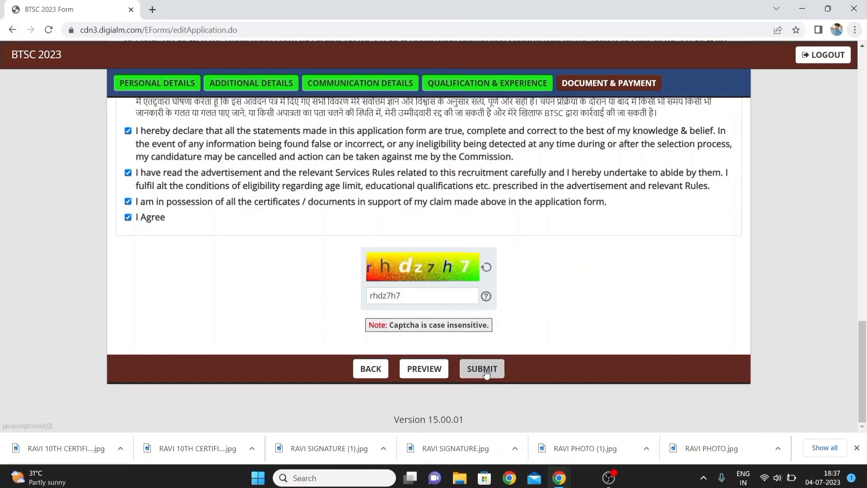
left_click(485, 369)
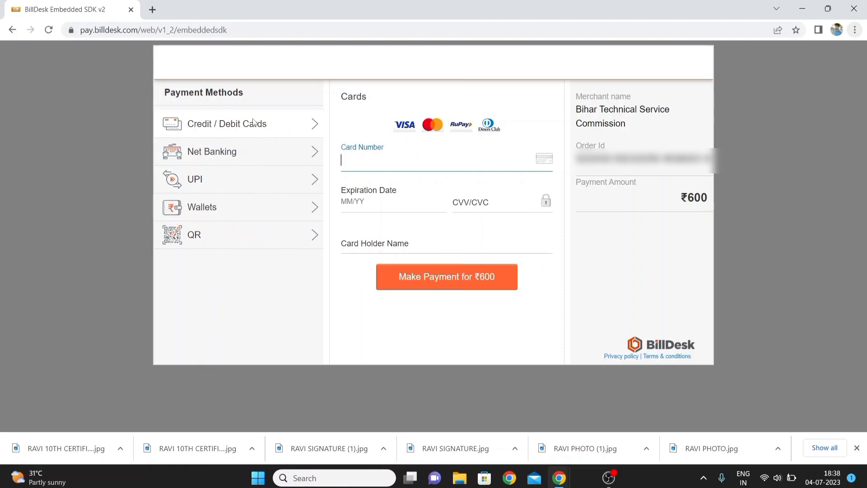
left_click(200, 251)
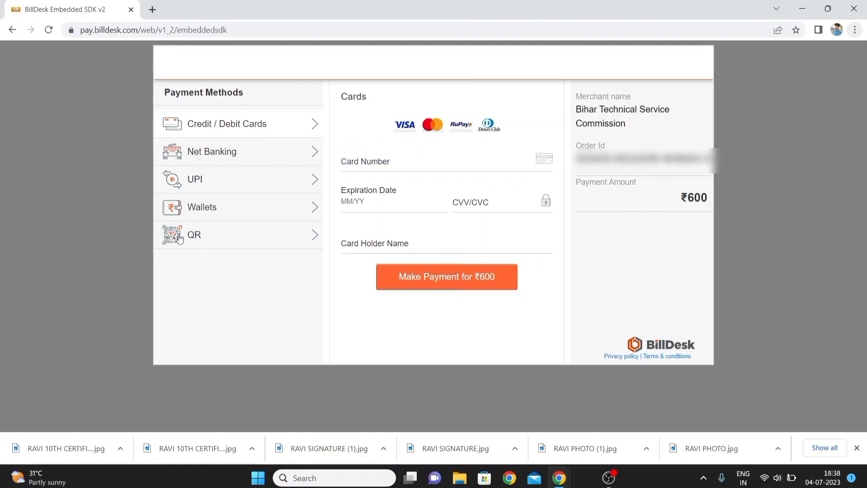
left_click(180, 238)
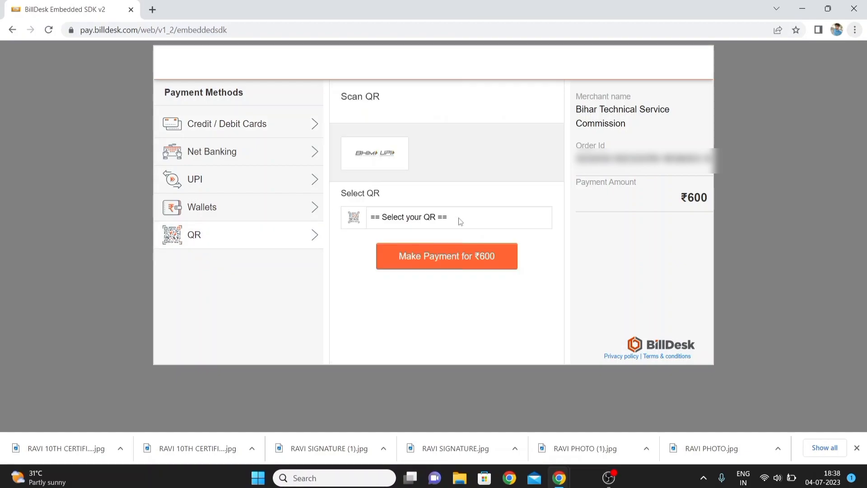